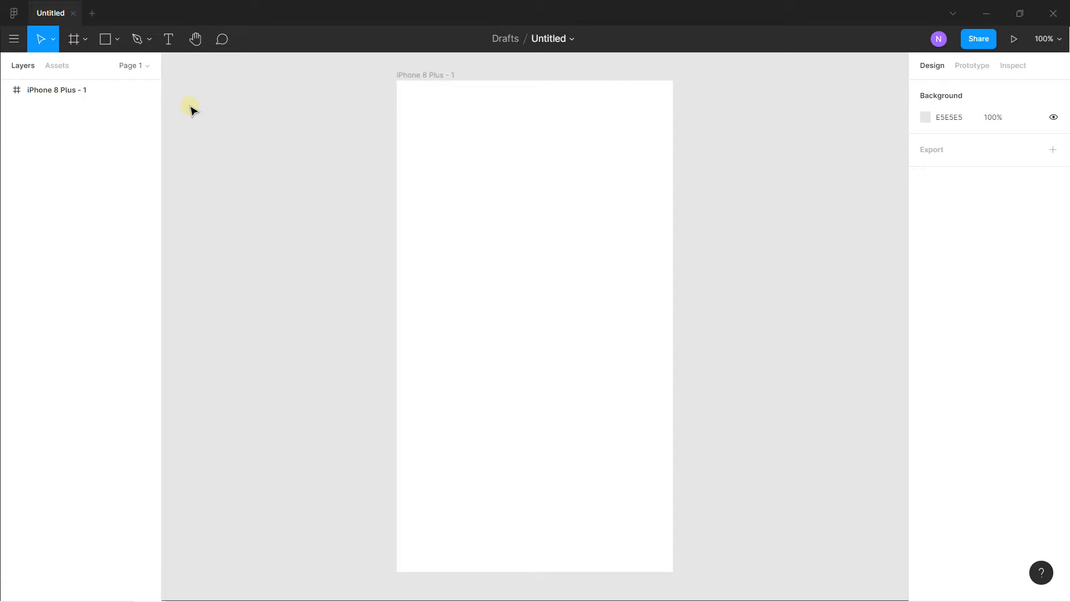
Draw a closed, straight-sided ten-point shape about 268 × 181 in the upper part of the frame with the Pen tool
left_click(137, 40)
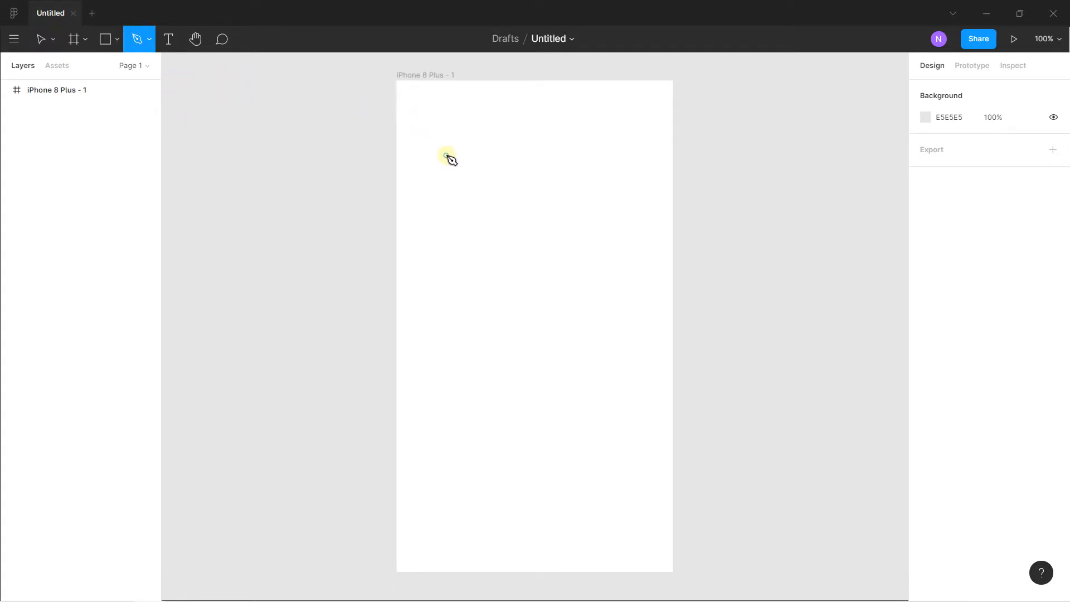
scroll(446, 159, "up", 5)
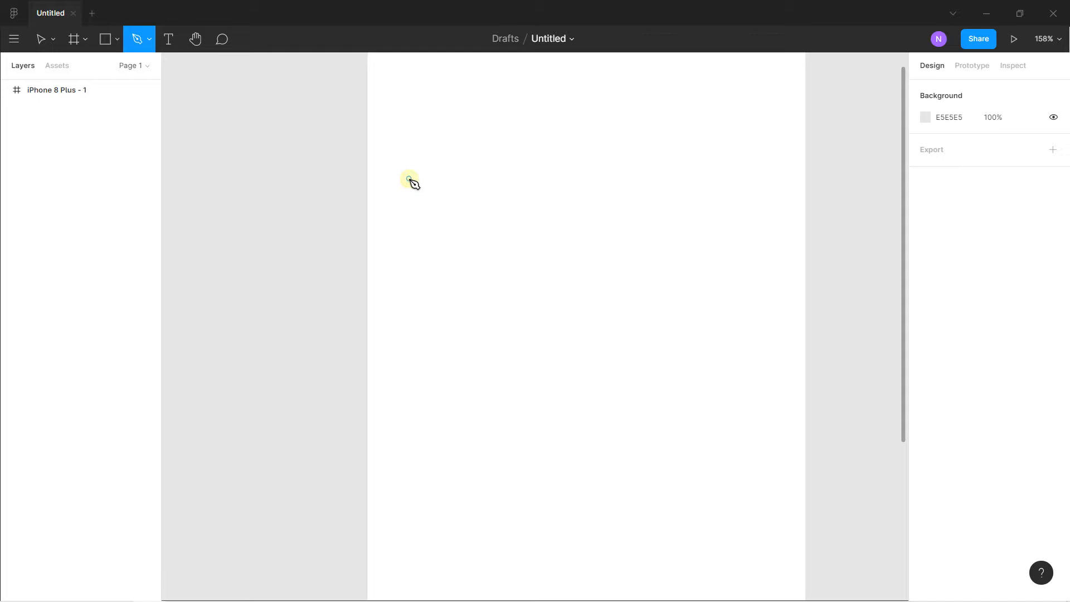
left_click(409, 178)
left_click(497, 117)
left_click(556, 154)
left_click(635, 110)
left_click(679, 158)
left_click(692, 242)
left_click(620, 290)
left_click(534, 277)
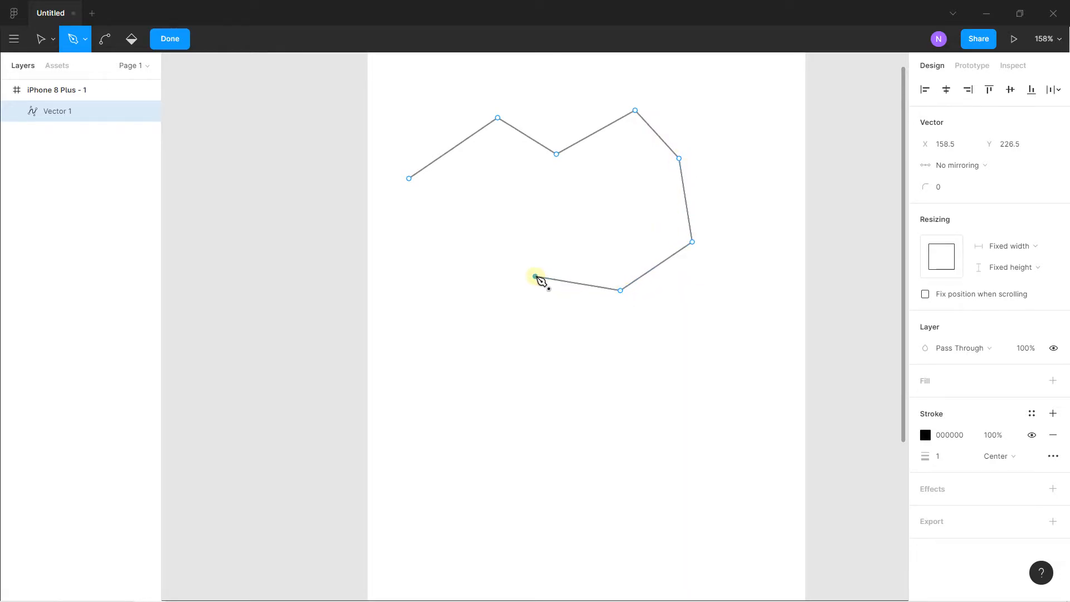
left_click(433, 301)
left_click(438, 229)
left_click(409, 178)
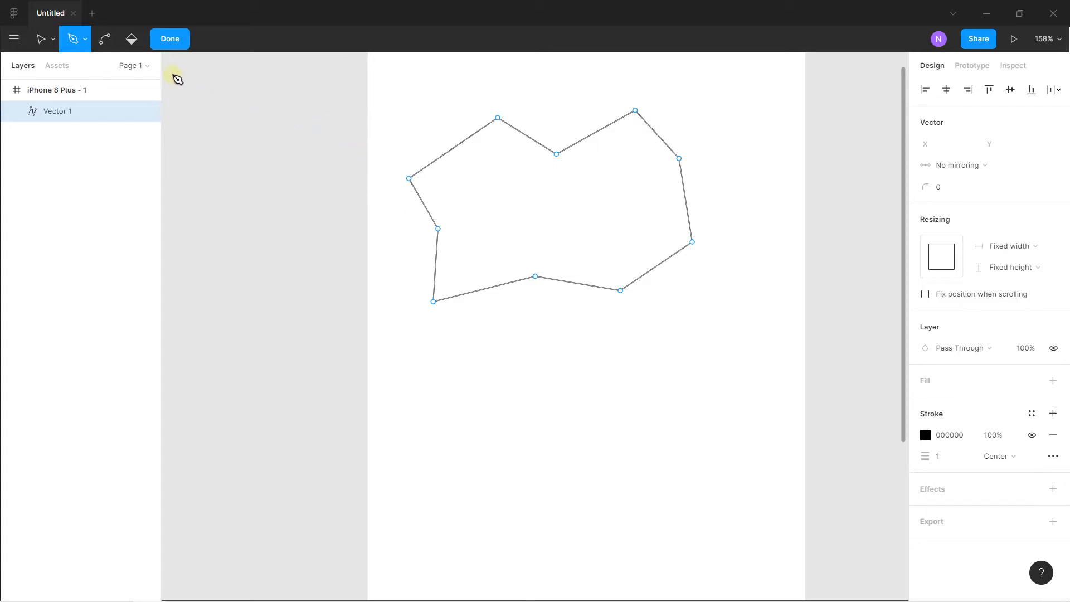
left_click(173, 42)
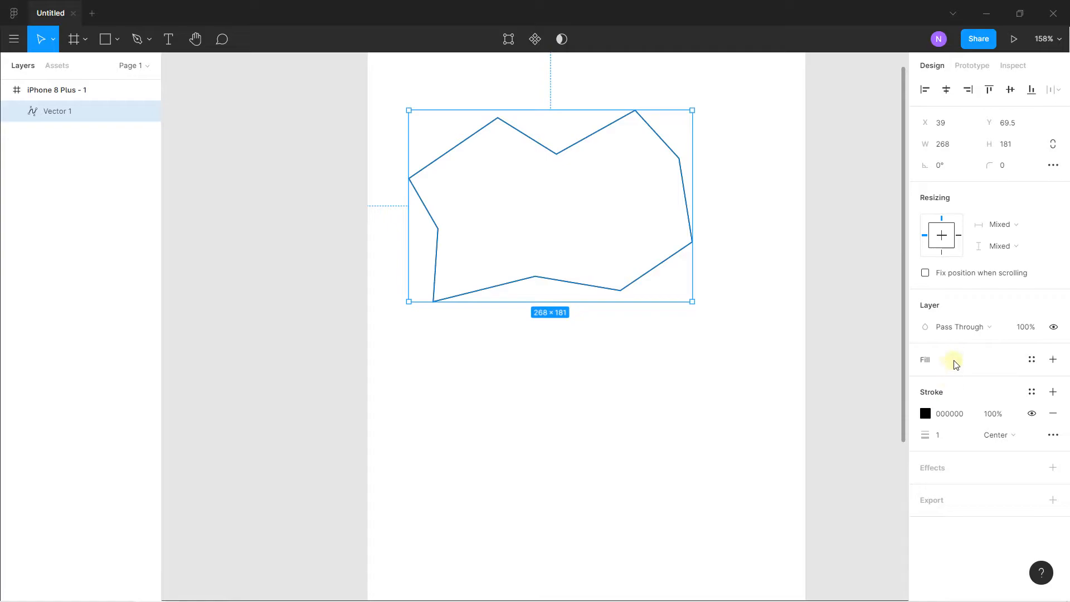
Add a solid fill to the ten-point shape and set its colour to red FF0000
left_click(925, 360)
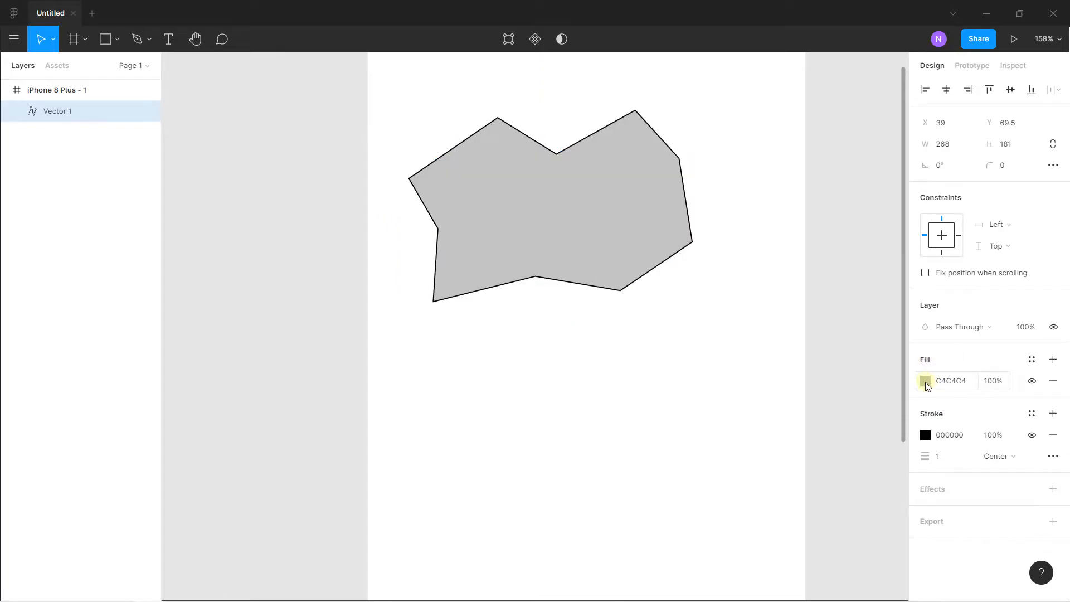
left_click(925, 380)
left_click(896, 285)
left_click_drag(900, 288, 926, 260)
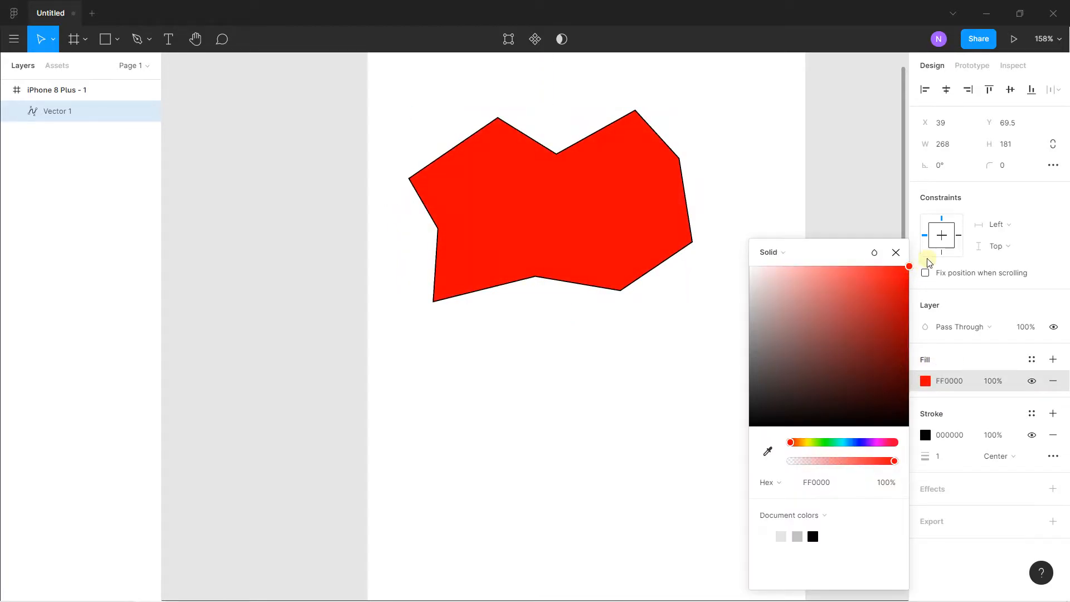
left_click(958, 303)
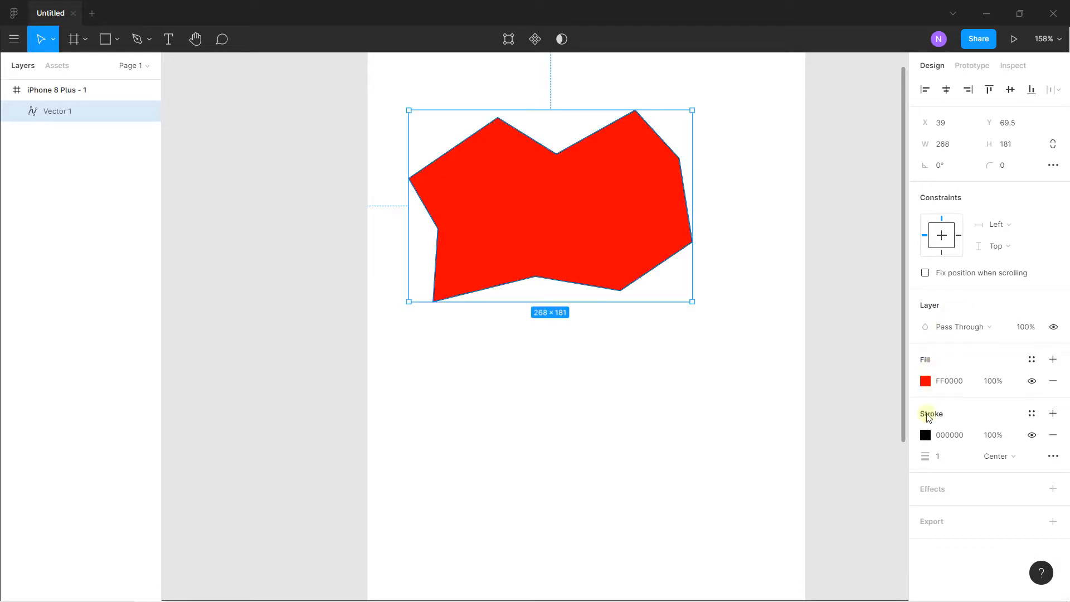
Change the stroke colour of the red shape to blue 120DF1
left_click(925, 434)
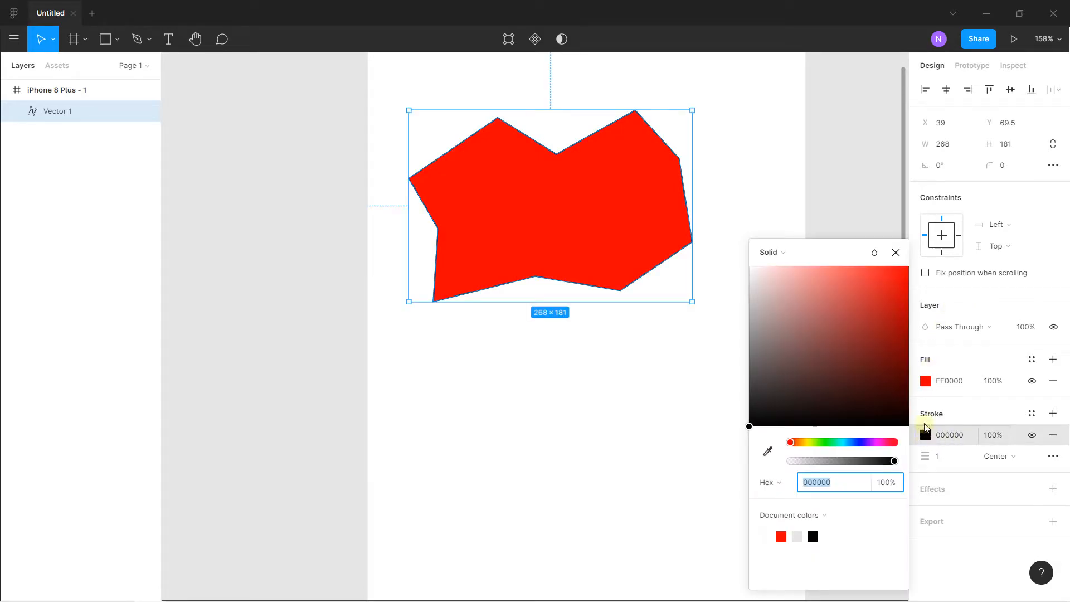
left_click(861, 441)
left_click(901, 284)
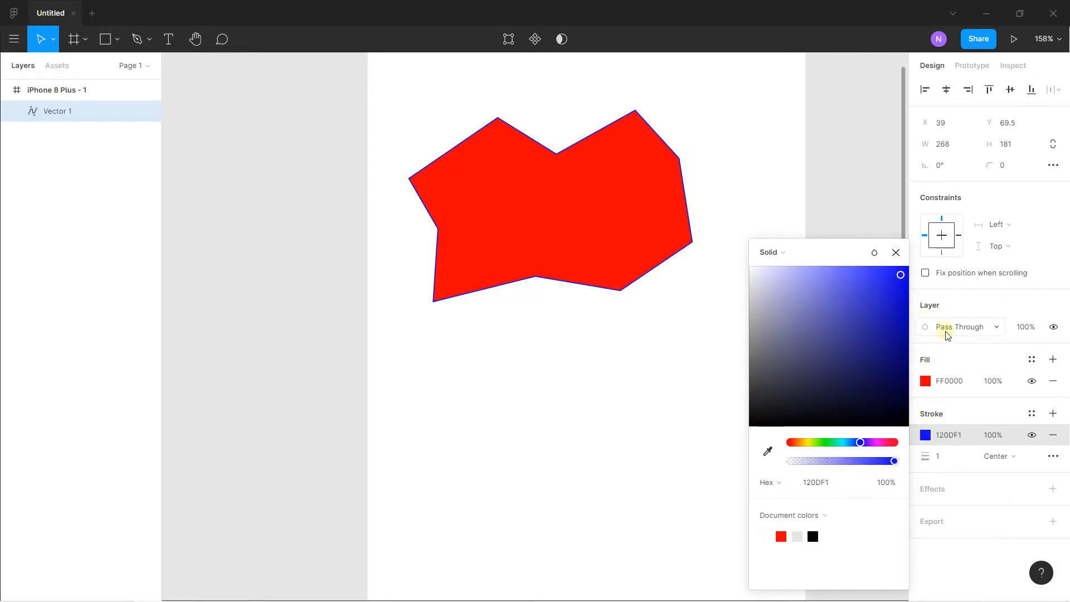
left_click(971, 306)
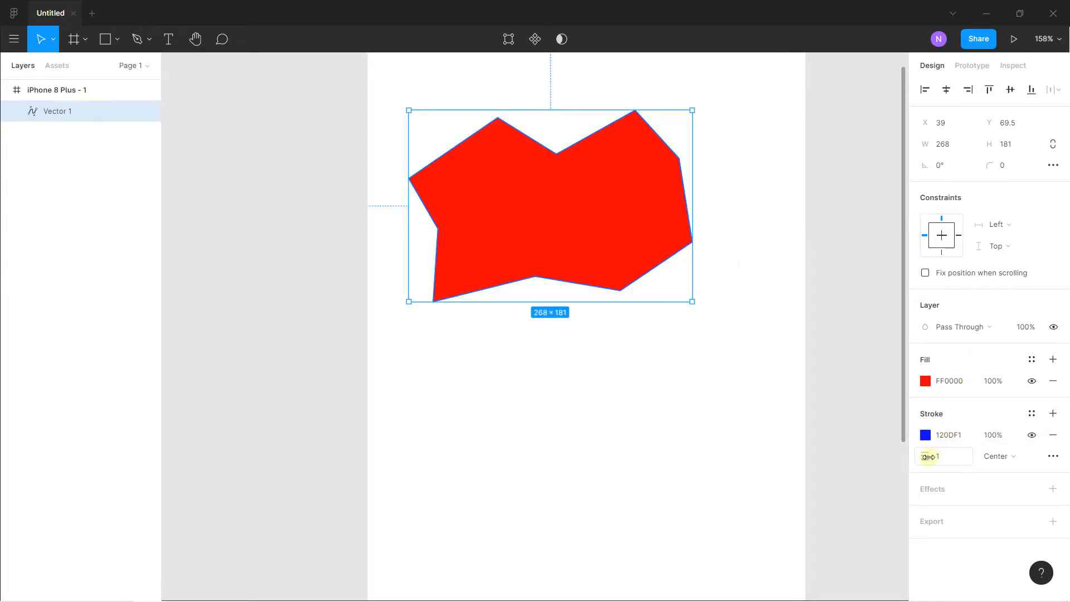
Set the red shape's stroke colour to black 000000 and delete the shape
mouse_move(925, 456)
left_mouse_down()
mouse_move(947, 457)
mouse_move(931, 457)
left_mouse_up()
left_click(925, 434)
left_click_drag(819, 390, 687, 454)
left_click(948, 357)
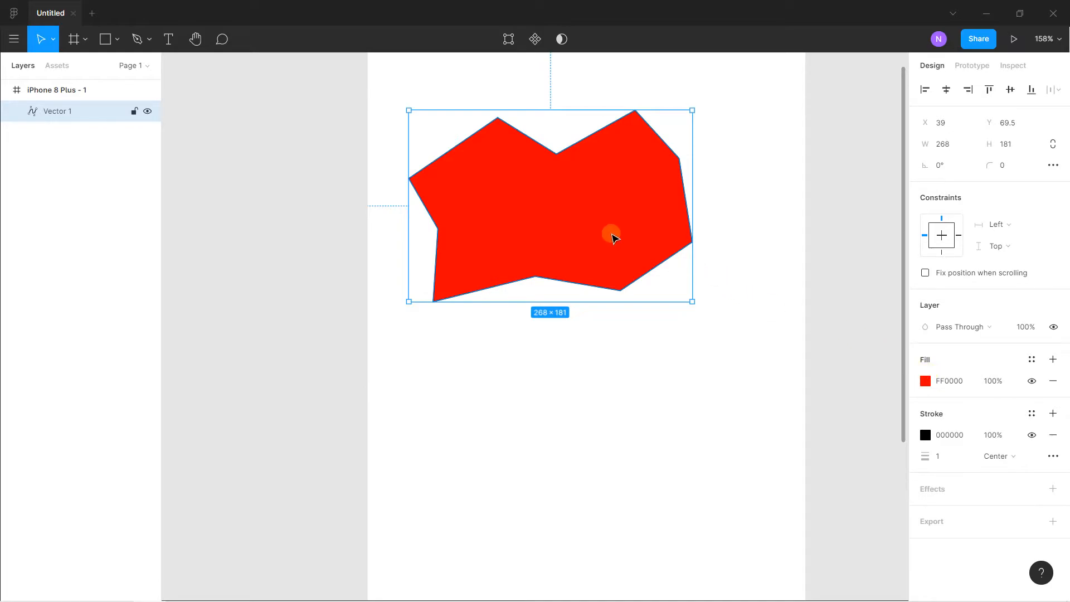
key("Delete")
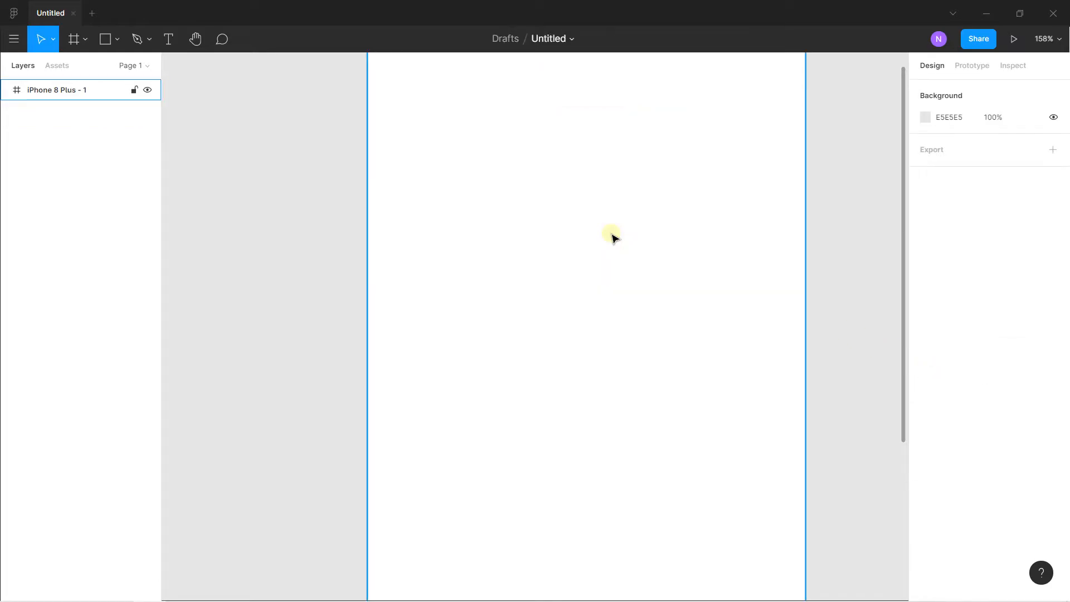
Draw a closed shape with four anchor points and curved segments in the frame using the Pen tool
left_click(134, 41)
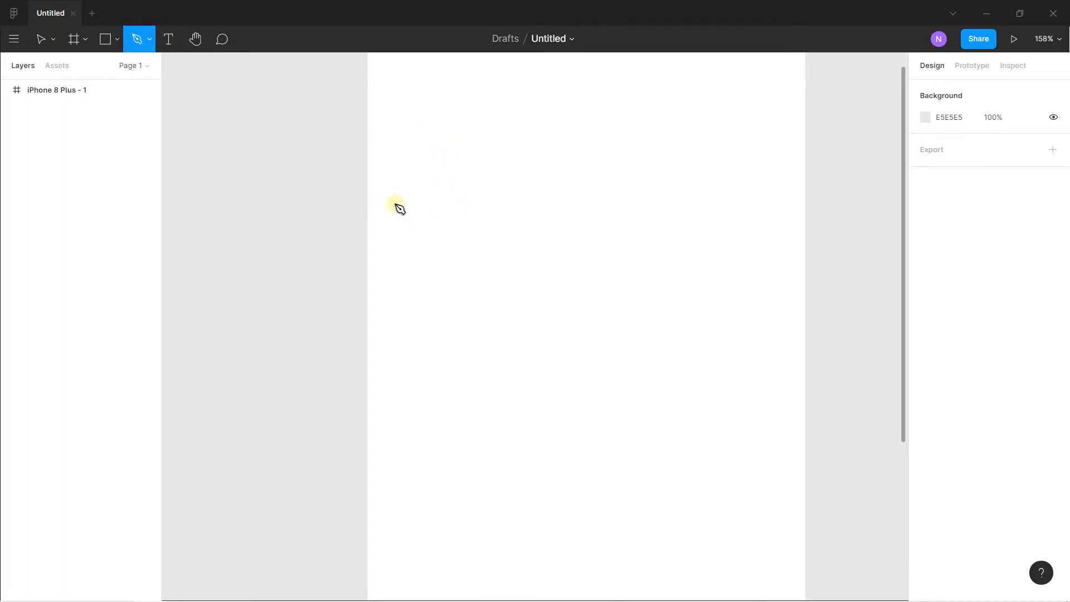
left_click(427, 206)
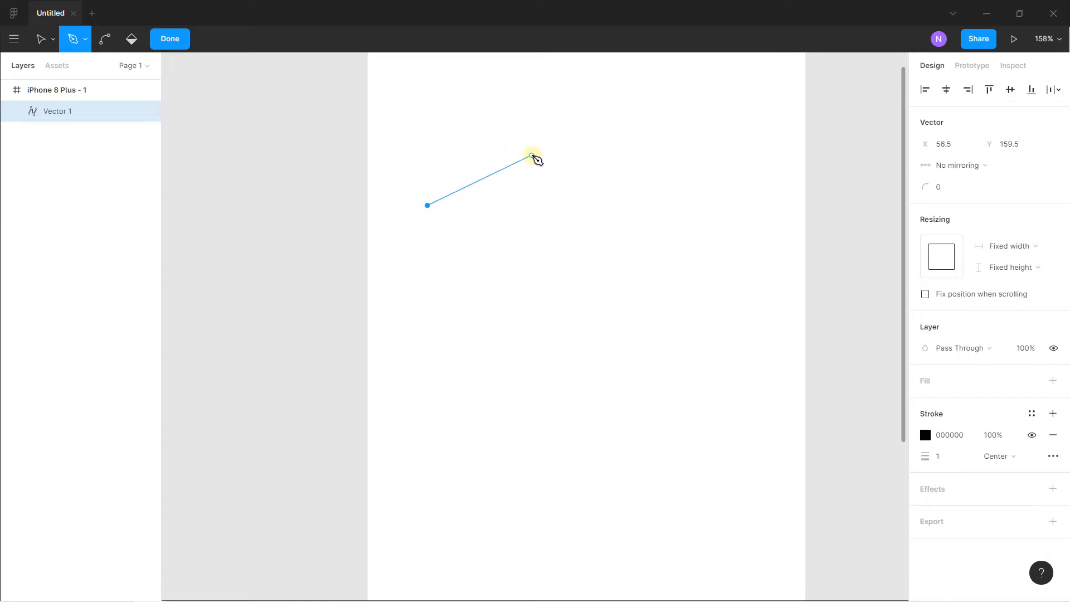
left_click(538, 154)
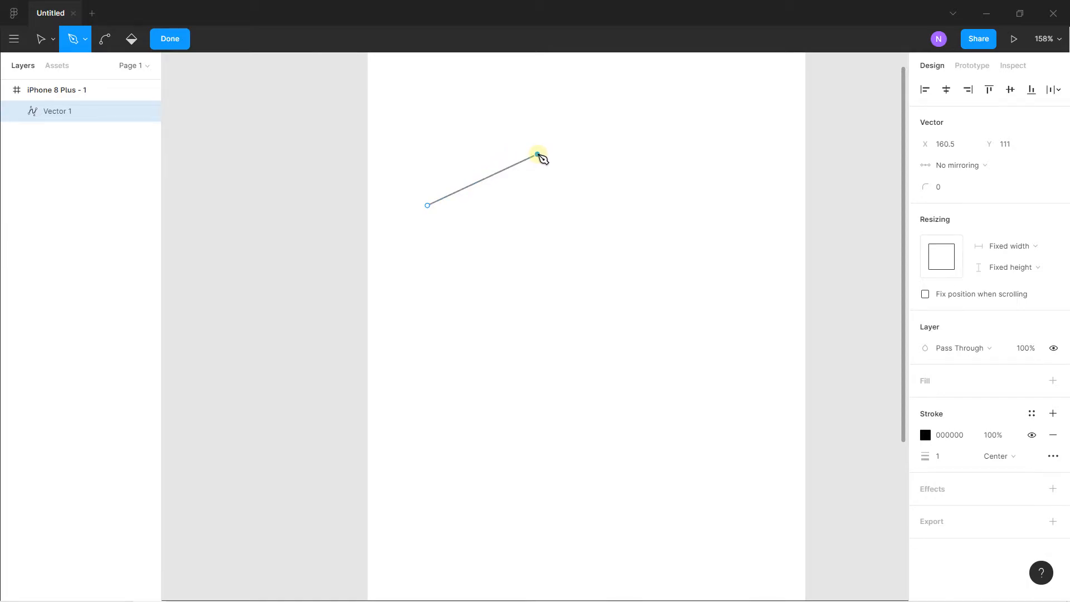
left_click_drag(539, 156, 633, 253)
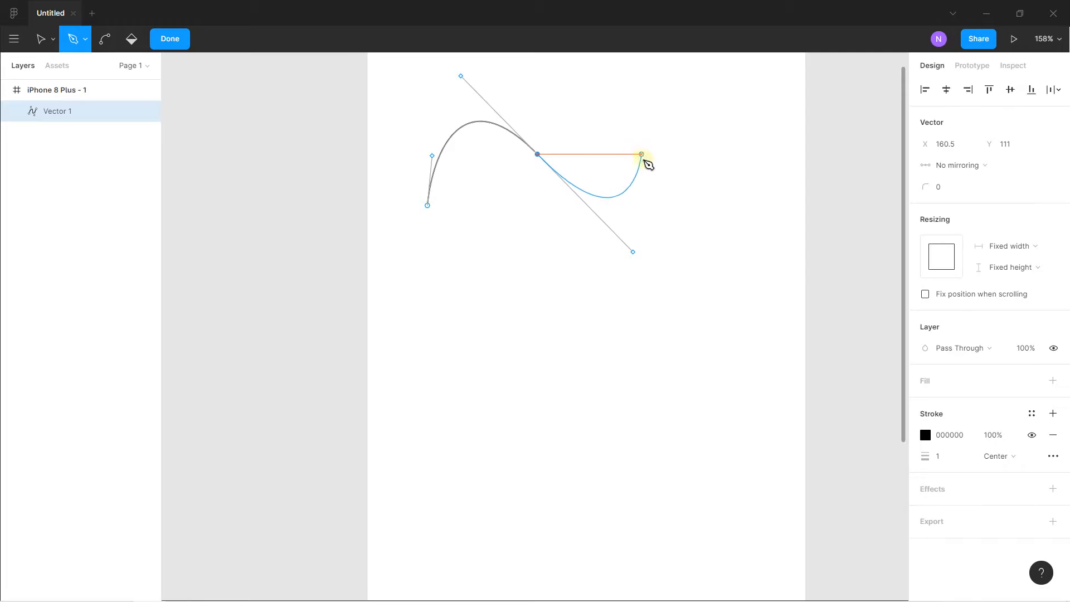
left_click(663, 178)
left_click_drag(666, 184, 705, 119)
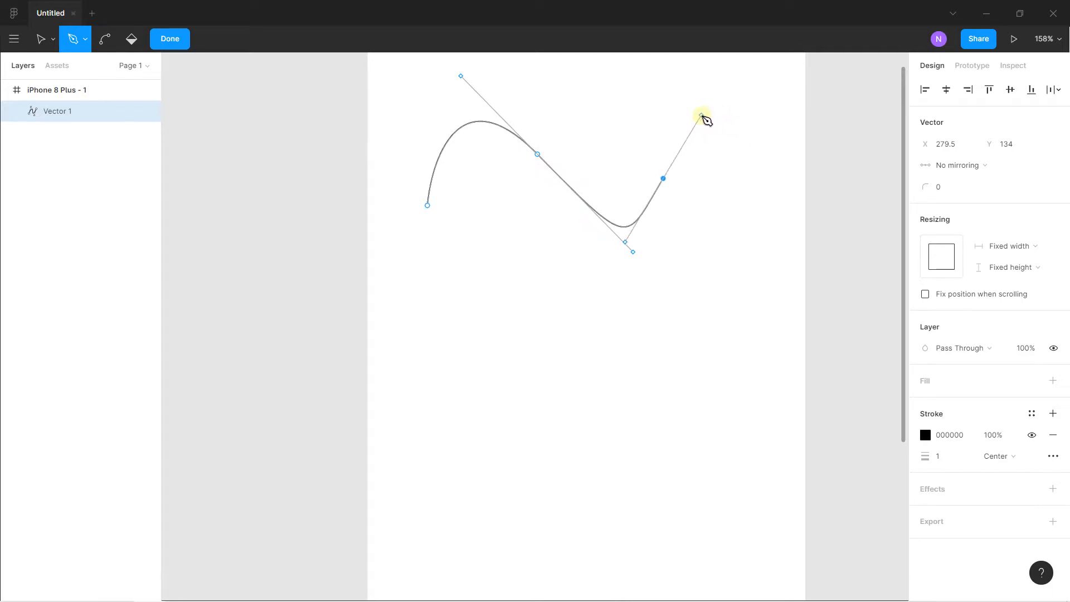
left_click_drag(629, 377, 442, 288)
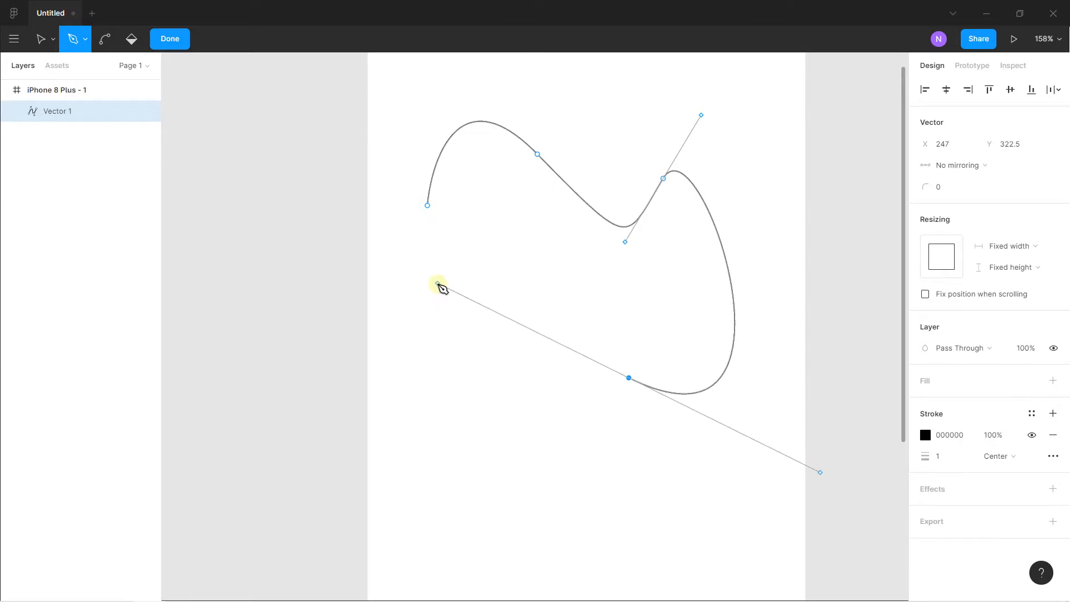
left_click(428, 205)
left_click_drag(440, 204, 490, 110)
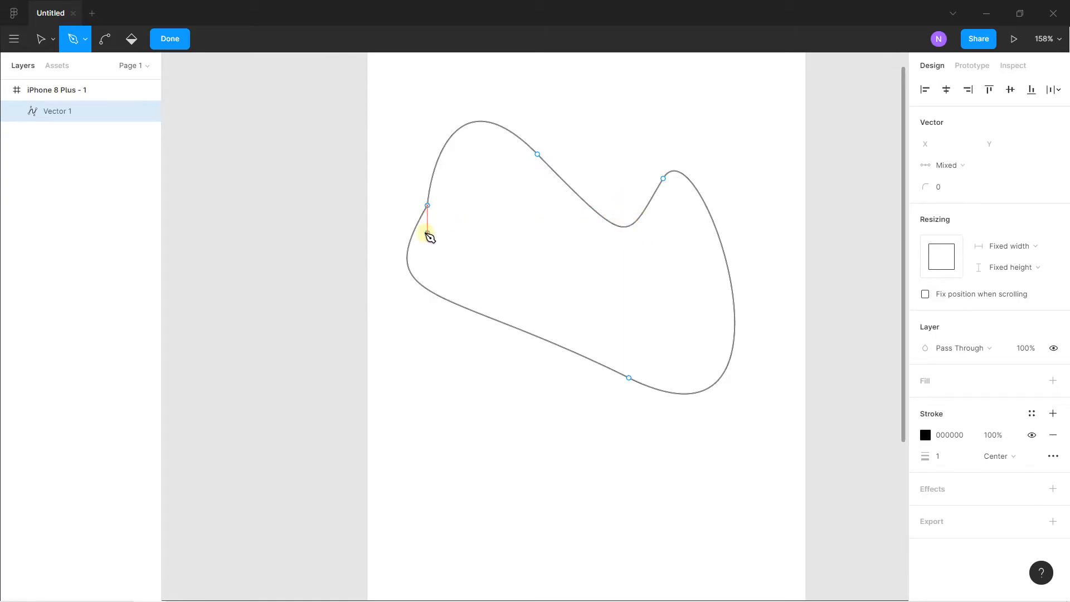
Delete the curved shape's arched upper-left segment, and delete all its remaining points and segments
left_click(34, 39)
left_click(508, 136)
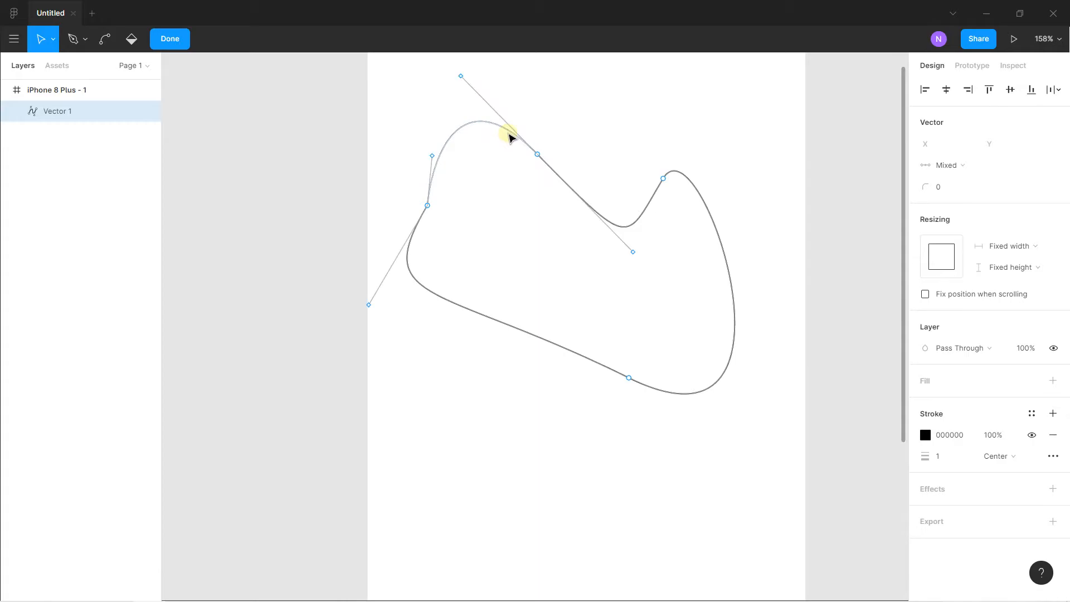
key("Delete")
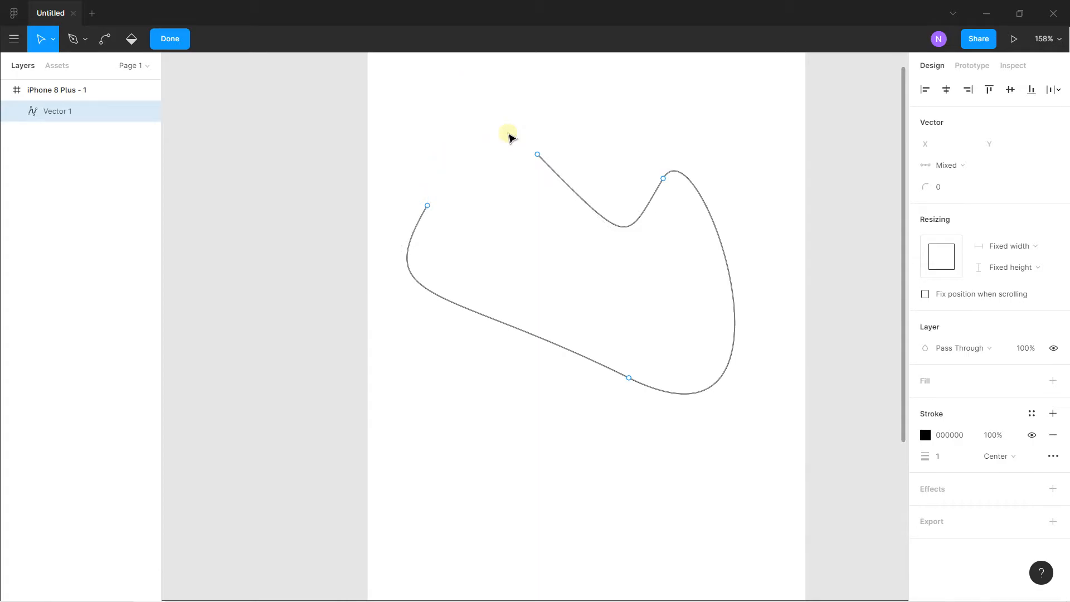
left_click_drag(321, 114, 804, 431)
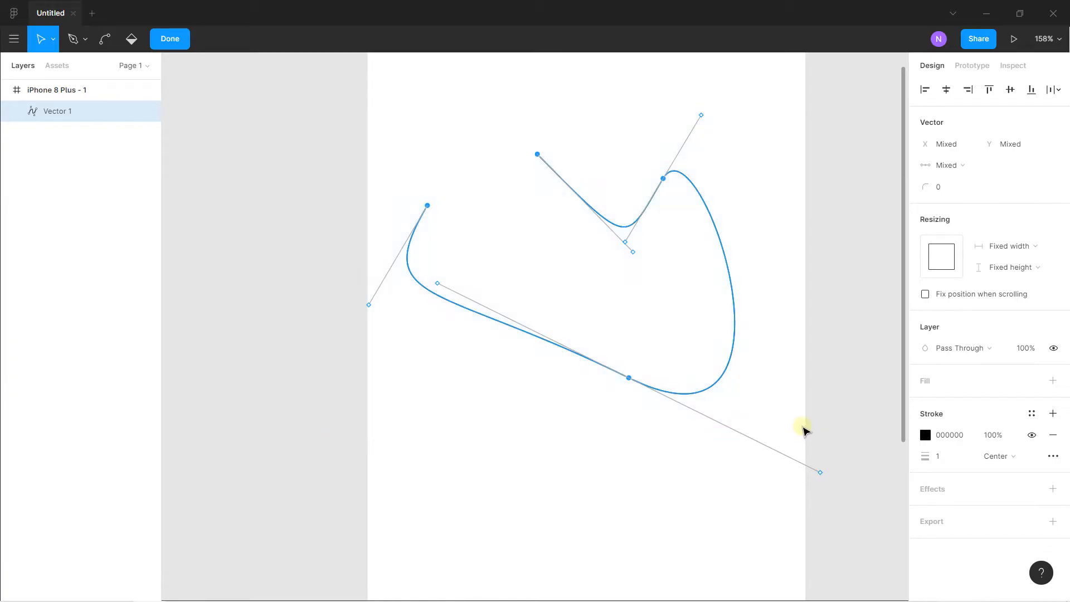
key("Delete")
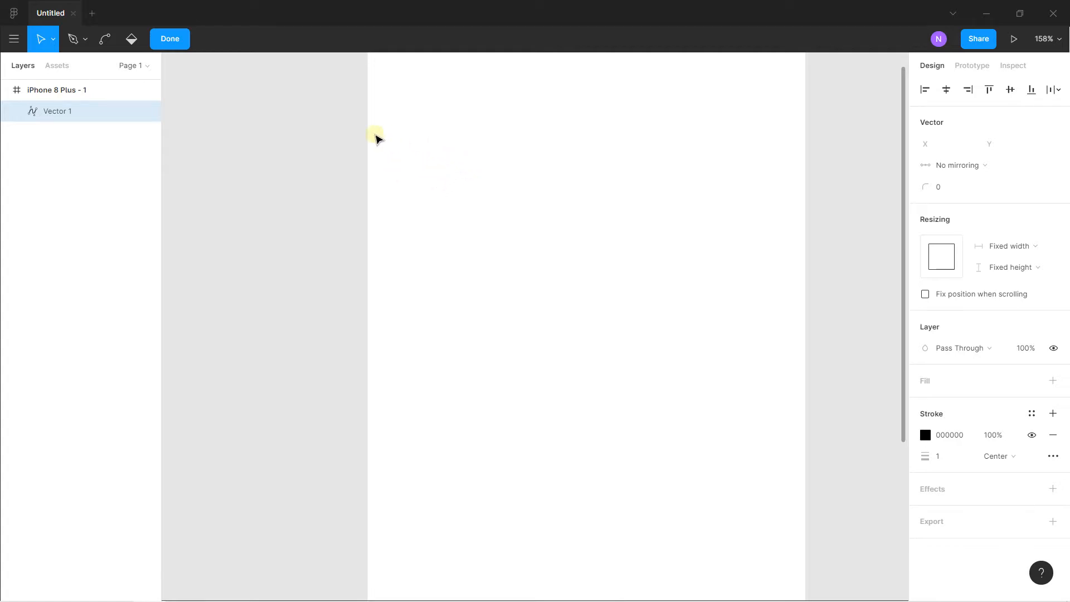
Start a new Pen path near the top of the frame with one straight segment followed by two curved segments
left_click(70, 43)
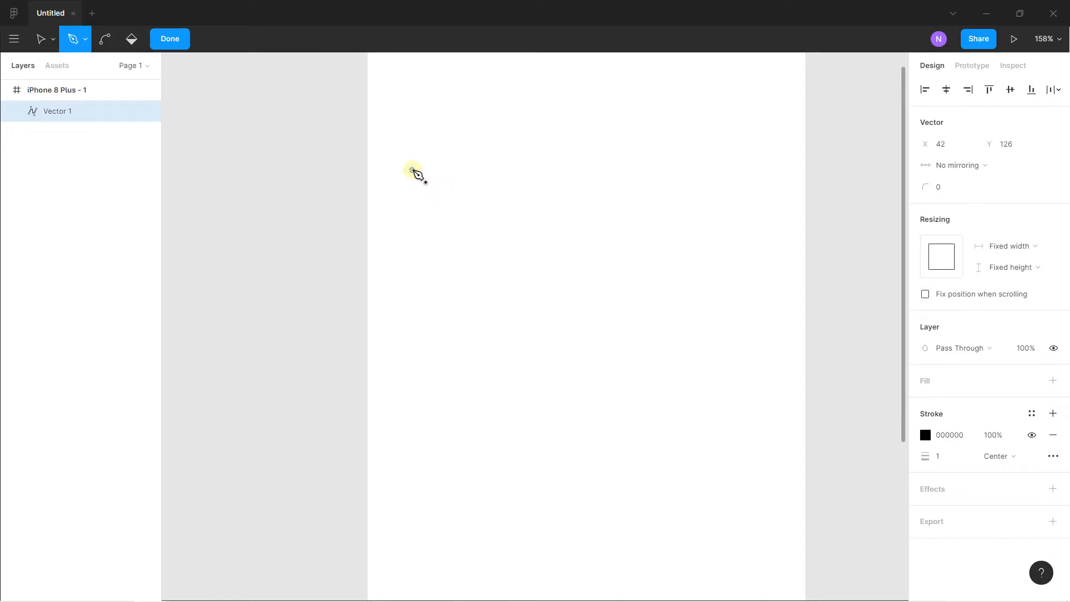
left_click(498, 146)
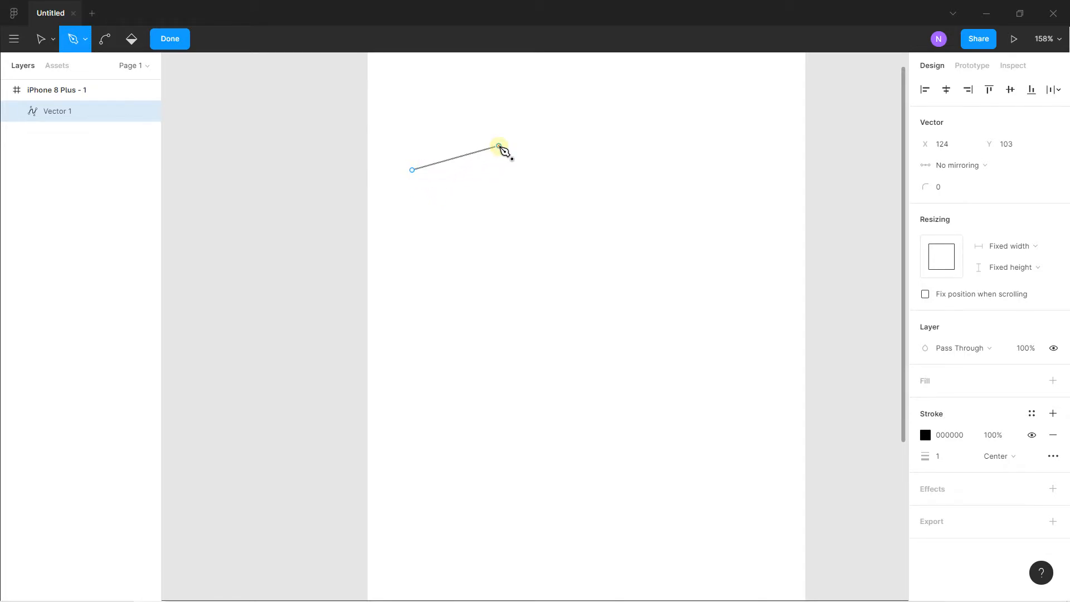
left_click(599, 133)
left_click_drag(601, 134, 664, 220)
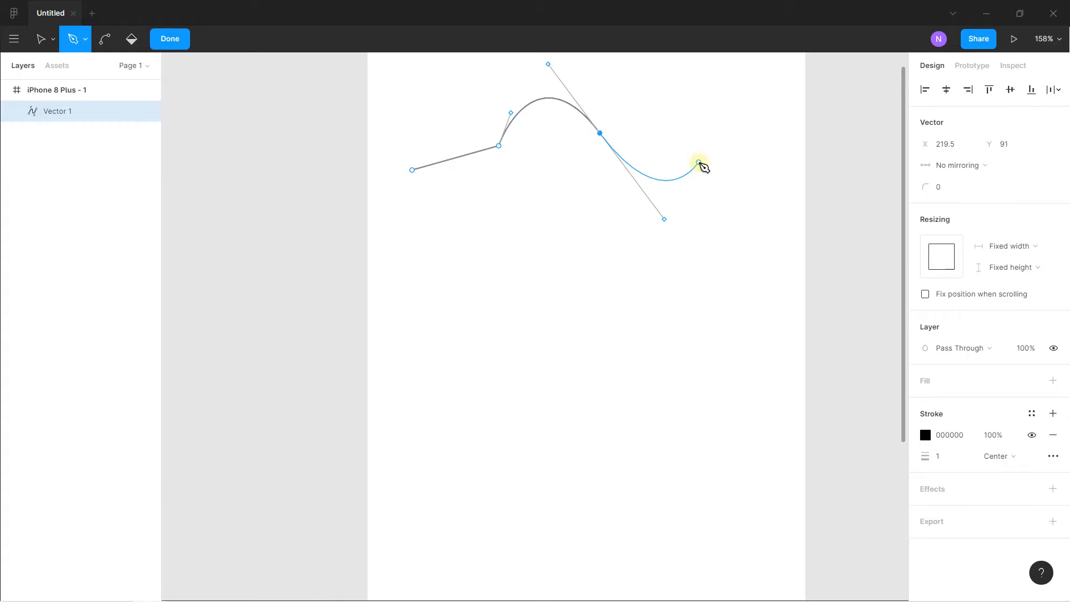
left_click_drag(699, 163, 720, 117)
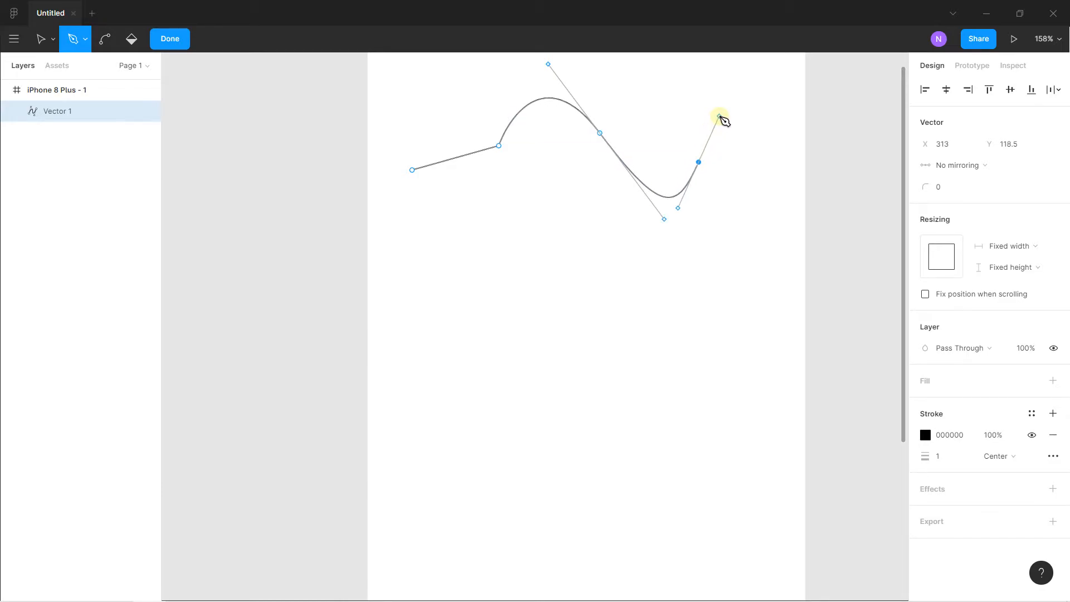
Redirect the last anchor's outgoing handle downward to form a corner, and continue the path with two straight segments along its right side
left_click_drag(720, 117, 769, 166)
left_click_drag(770, 261, 741, 307)
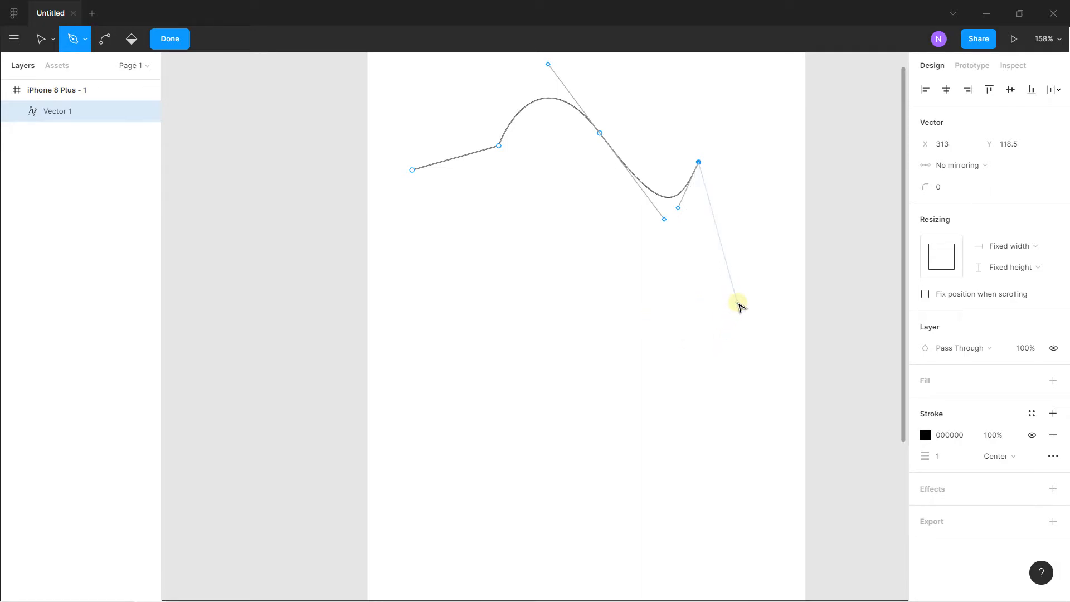
left_click(735, 294)
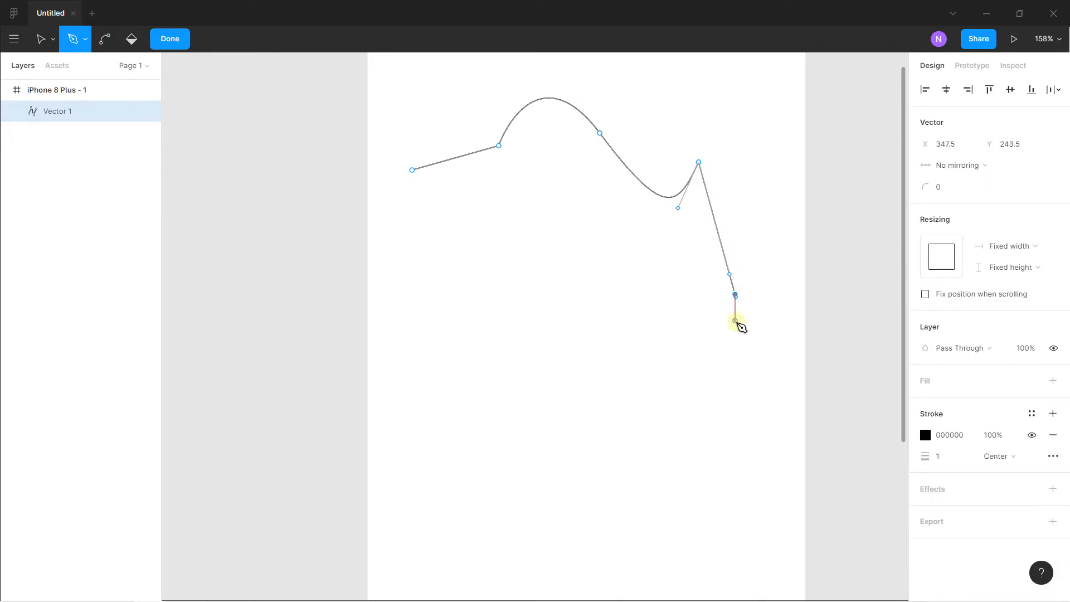
left_click(686, 366)
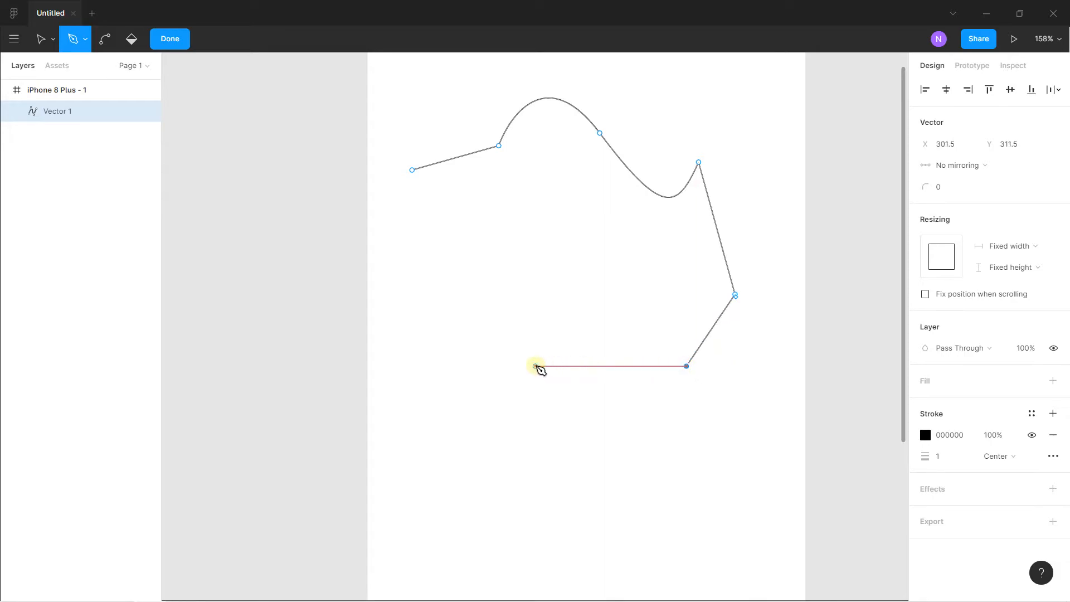
Add a curved lower segment ending in a corner, and close the path with straight segments back up to its starting point
left_click_drag(536, 366, 422, 398)
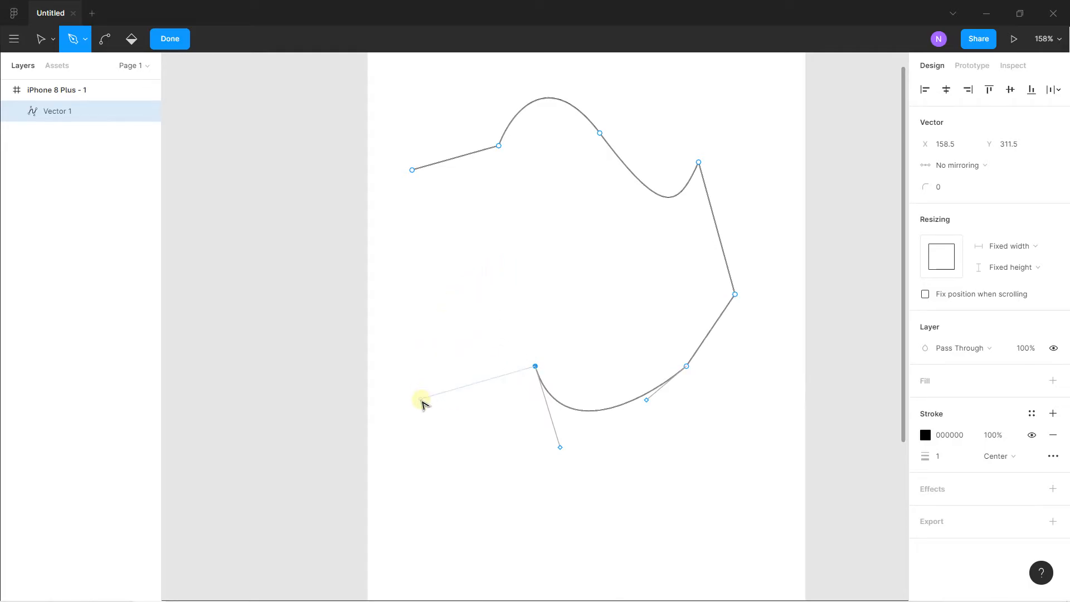
left_click(425, 398)
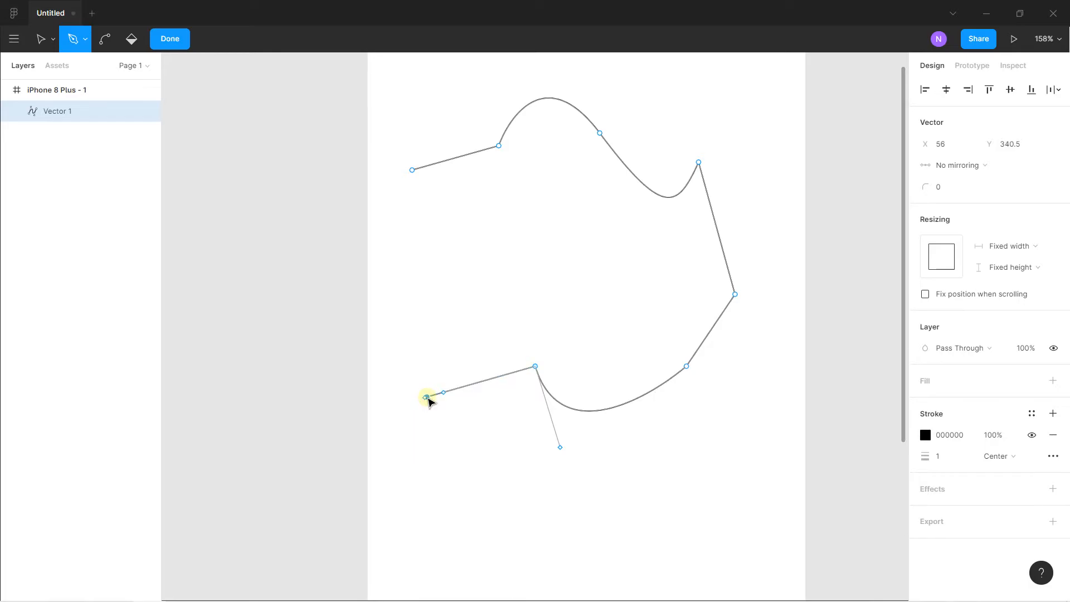
left_click(400, 403)
left_click(378, 283)
left_click(382, 235)
mouse_move(410, 171)
left_mouse_down()
mouse_move(411, 251)
mouse_move(388, 154)
mouse_move(427, 162)
mouse_move(417, 174)
left_mouse_up()
left_click(233, 159)
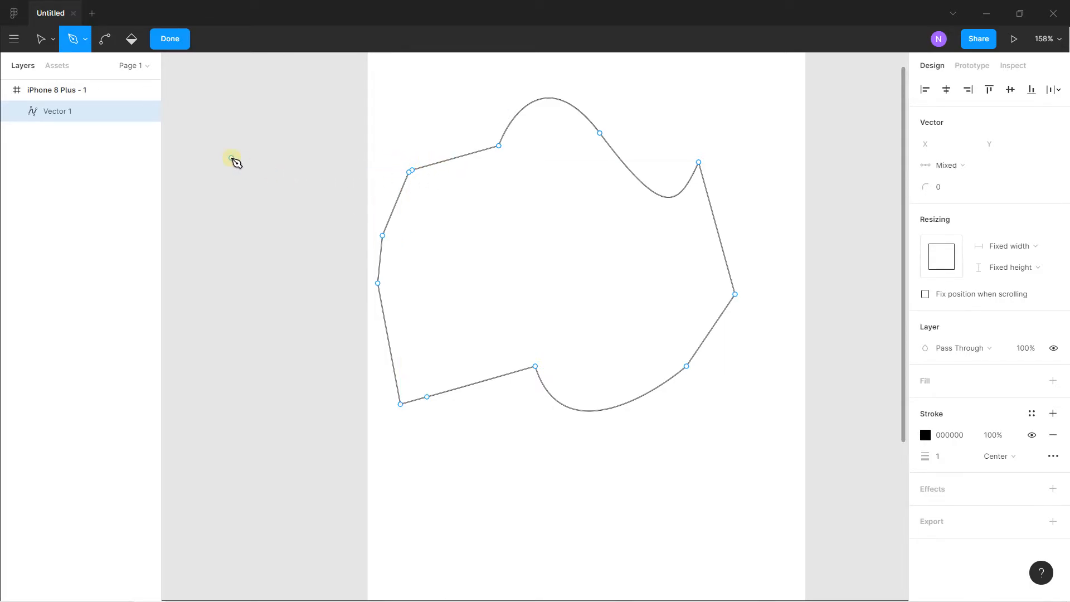
Select all points of the mixed straight-and-curved path and delete them
left_click(41, 39)
left_click_drag(298, 79, 788, 458)
key("Delete")
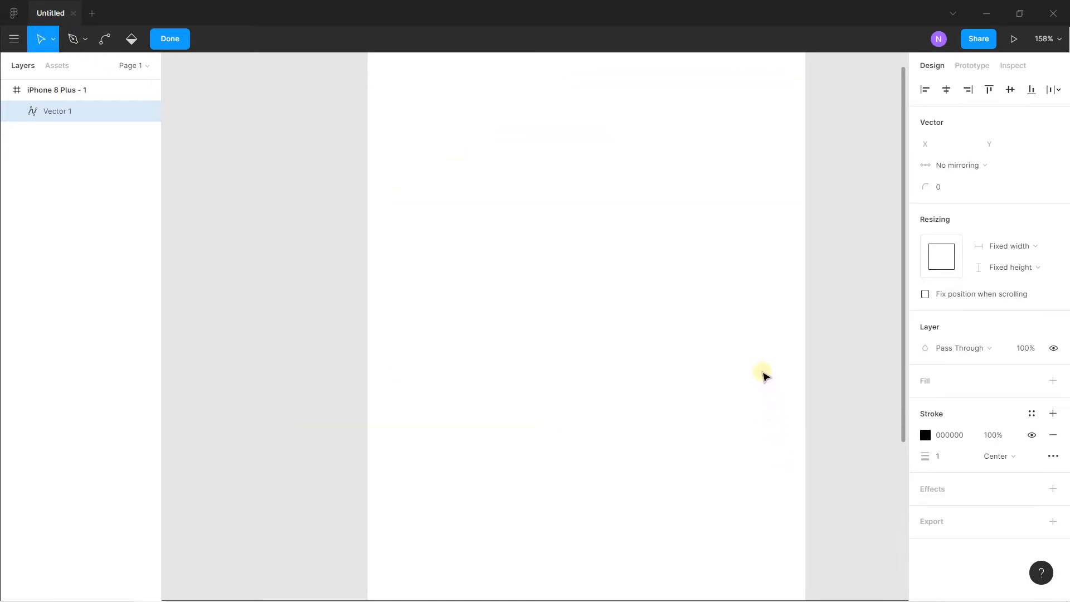
Draw an open wavy Pen path across the frame's width at about Y 181.5, with five curved segments arching alternately up and down
left_click_drag(767, 382, 695, 317)
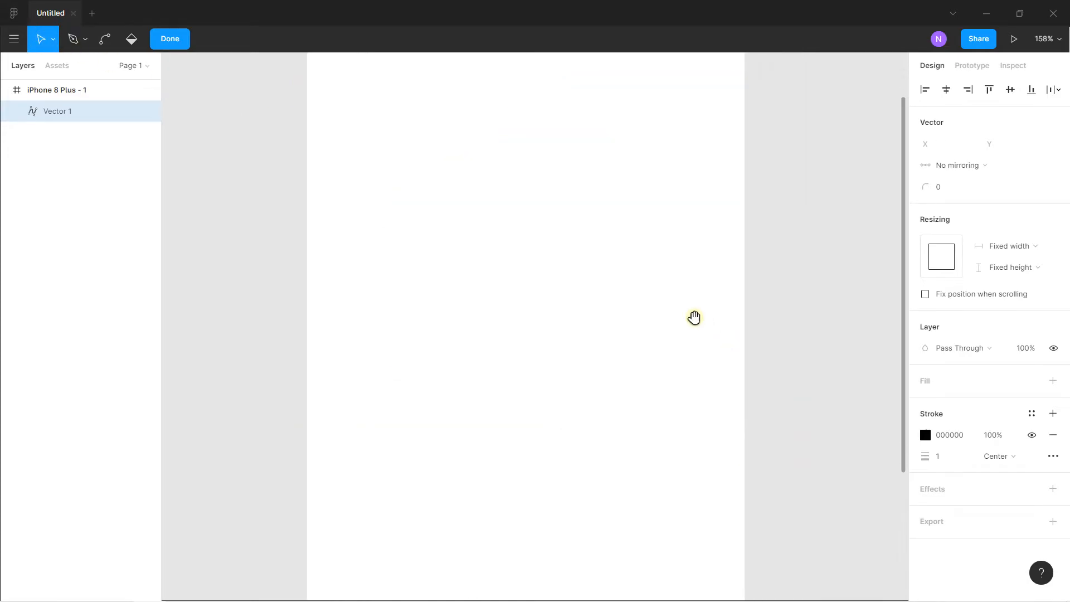
left_click(72, 41)
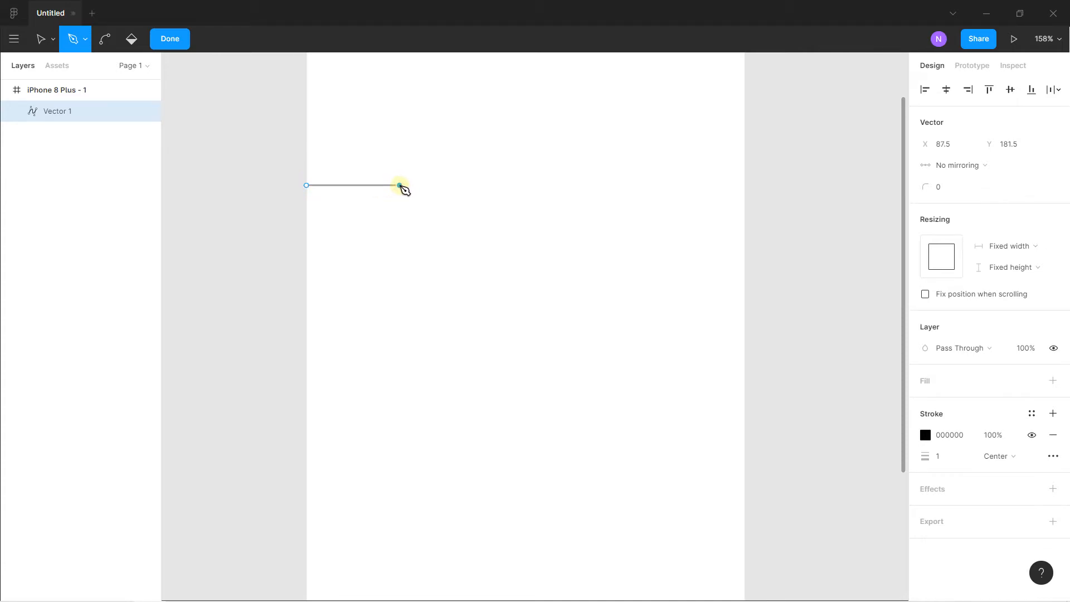
left_click_drag(399, 185, 439, 311)
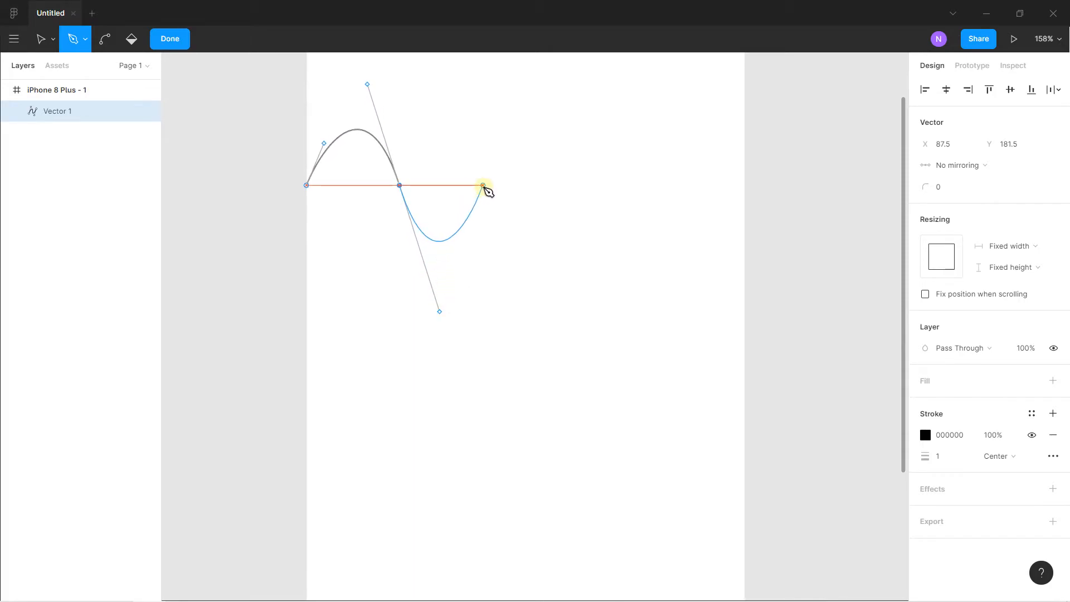
left_click(482, 185)
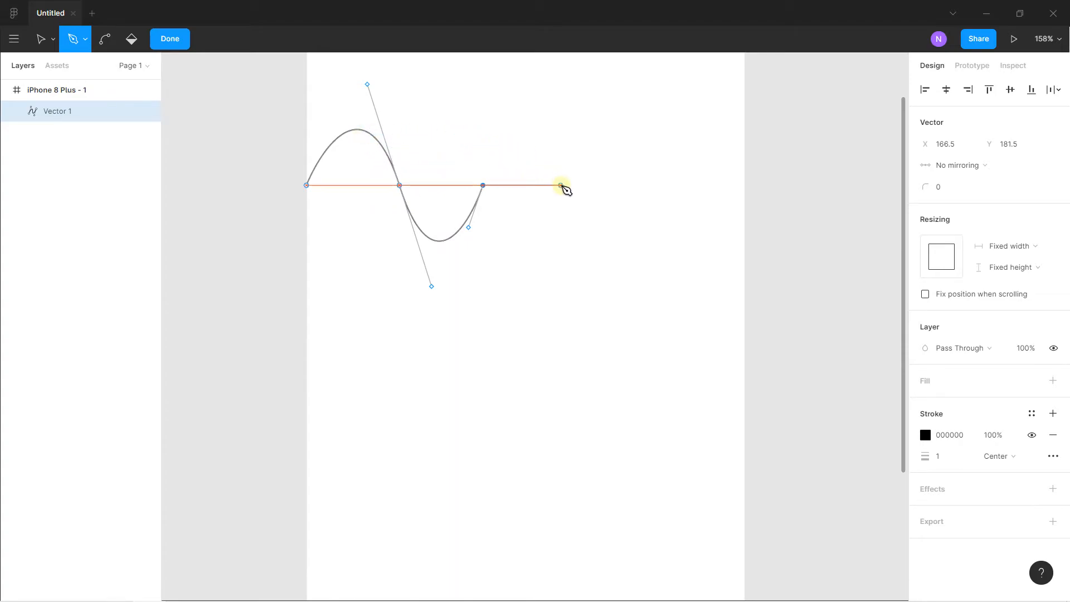
left_click_drag(560, 185, 603, 315)
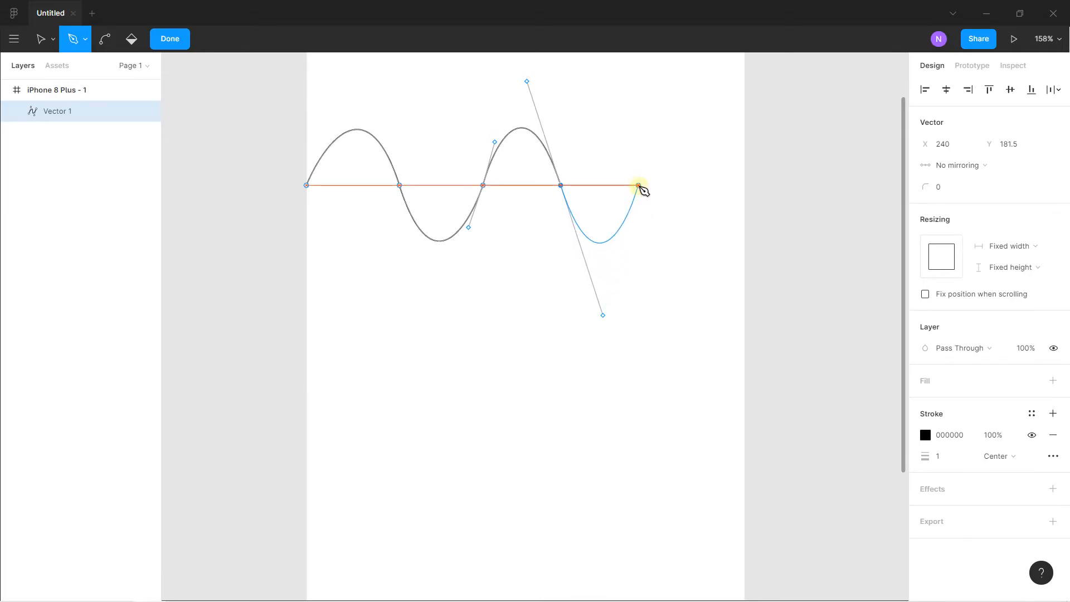
left_click(639, 186)
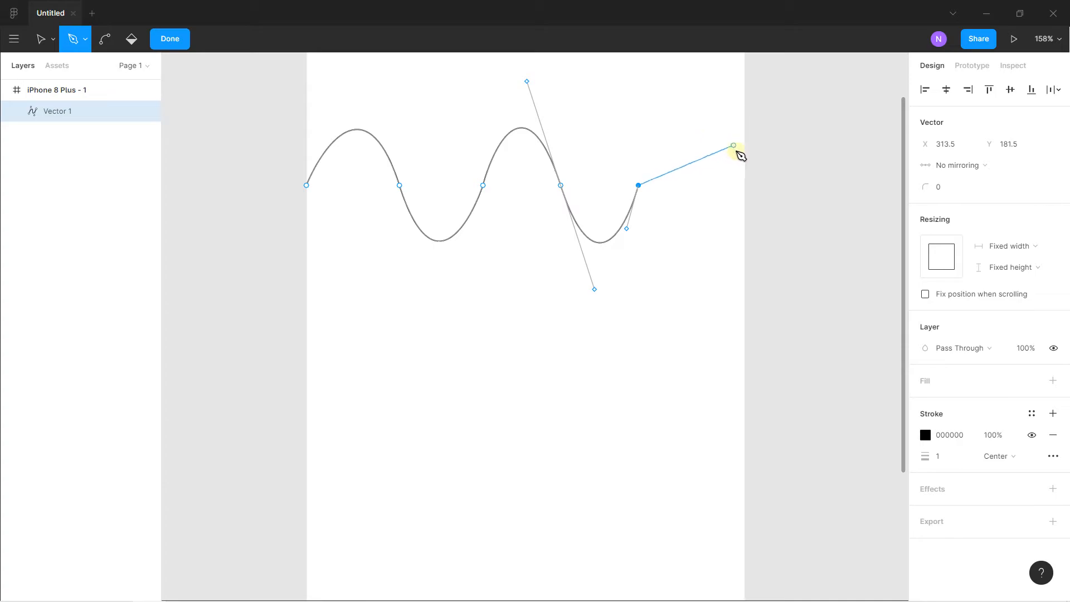
left_click_drag(746, 185, 806, 340)
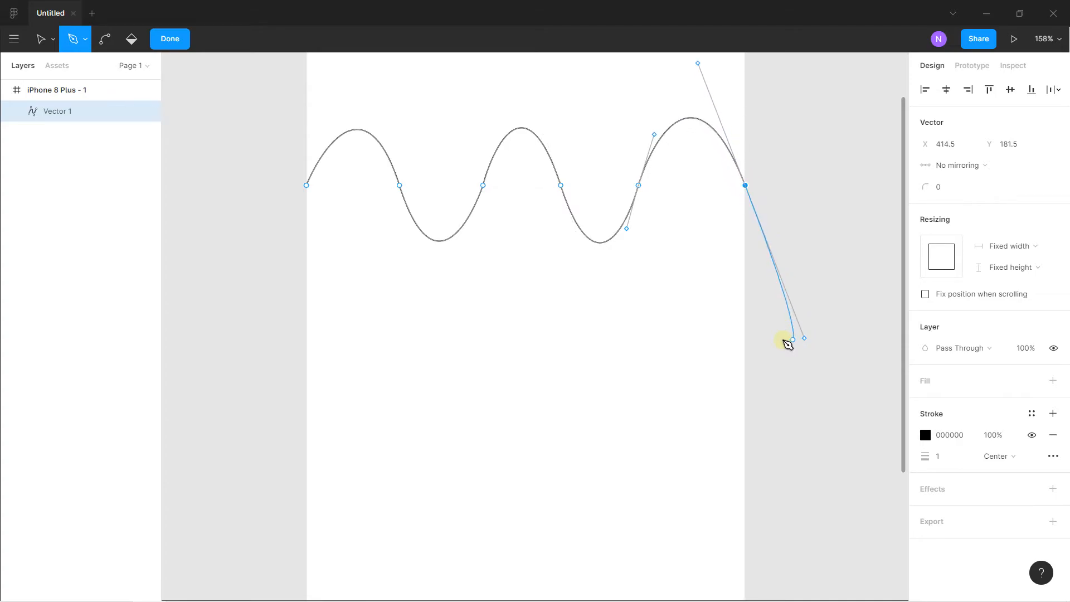
left_click(767, 329)
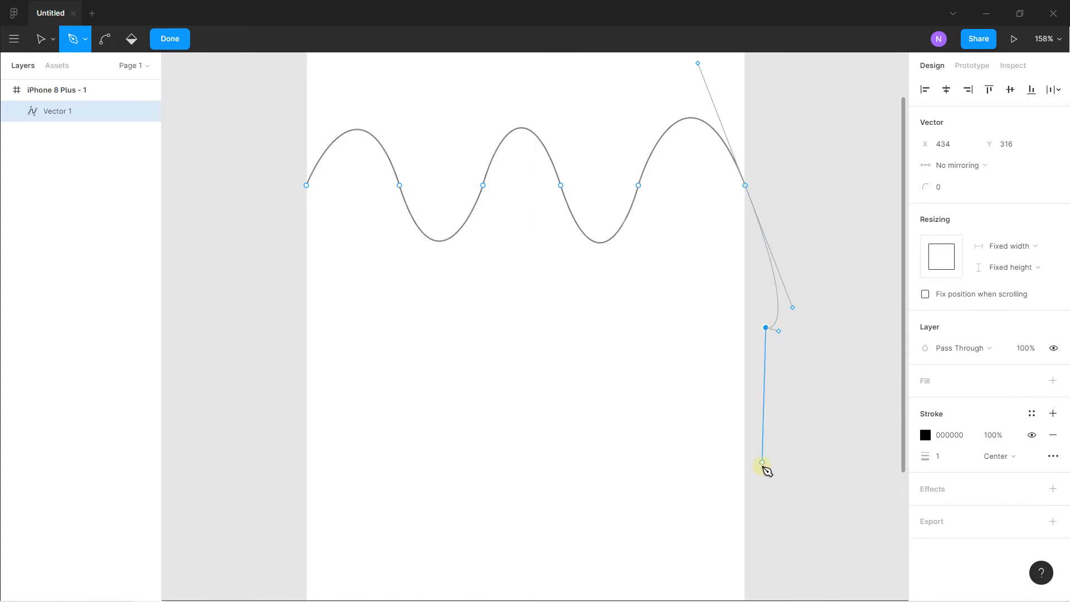
key("ctrl+z")
left_click(795, 366)
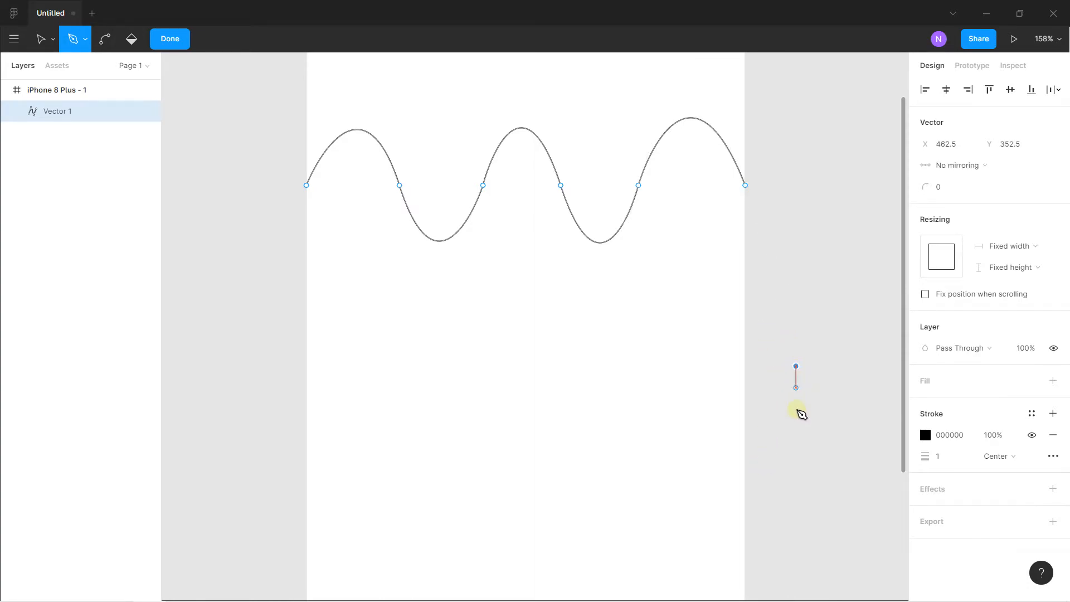
left_click(795, 542)
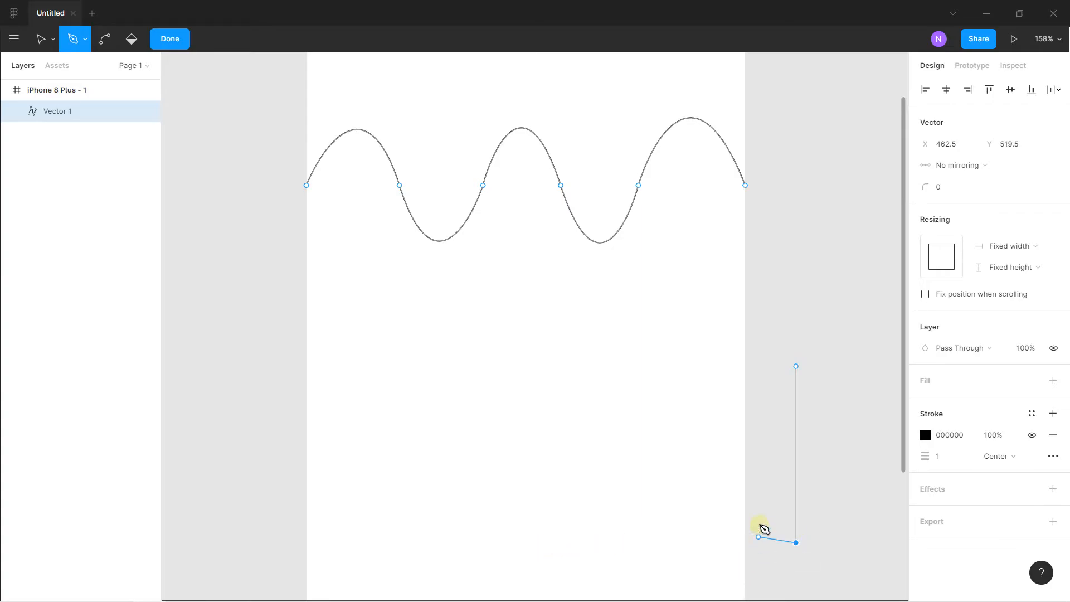
scroll(767, 452, "down", 3, "ctrl")
key("p")
scroll(767, 452, "down", 2, "ctrl")
left_click_drag(760, 420, 712, 211)
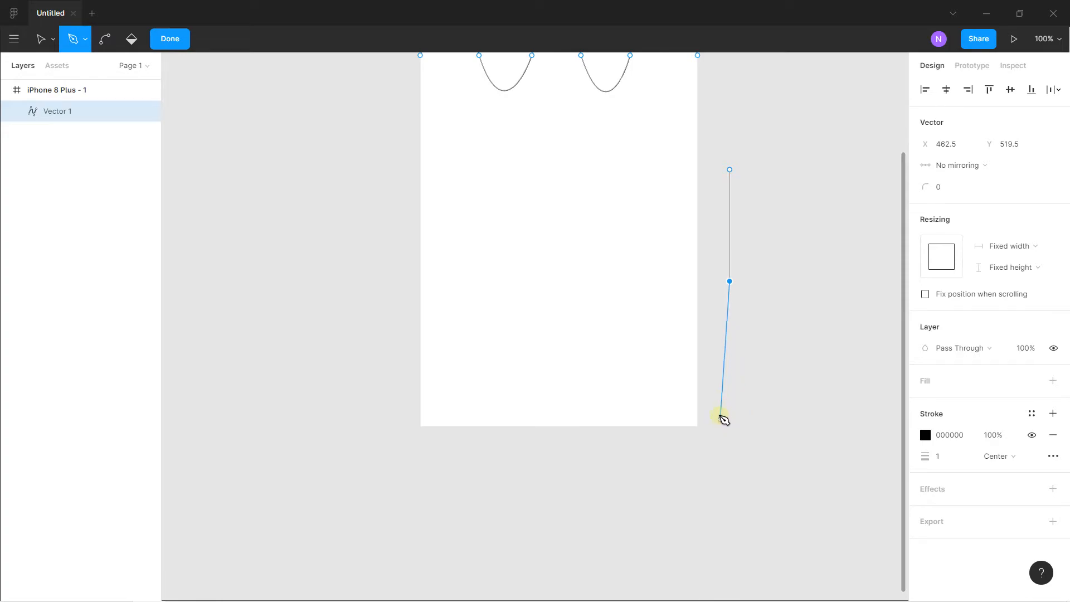
scroll(720, 239, "down", 1, "ctrl")
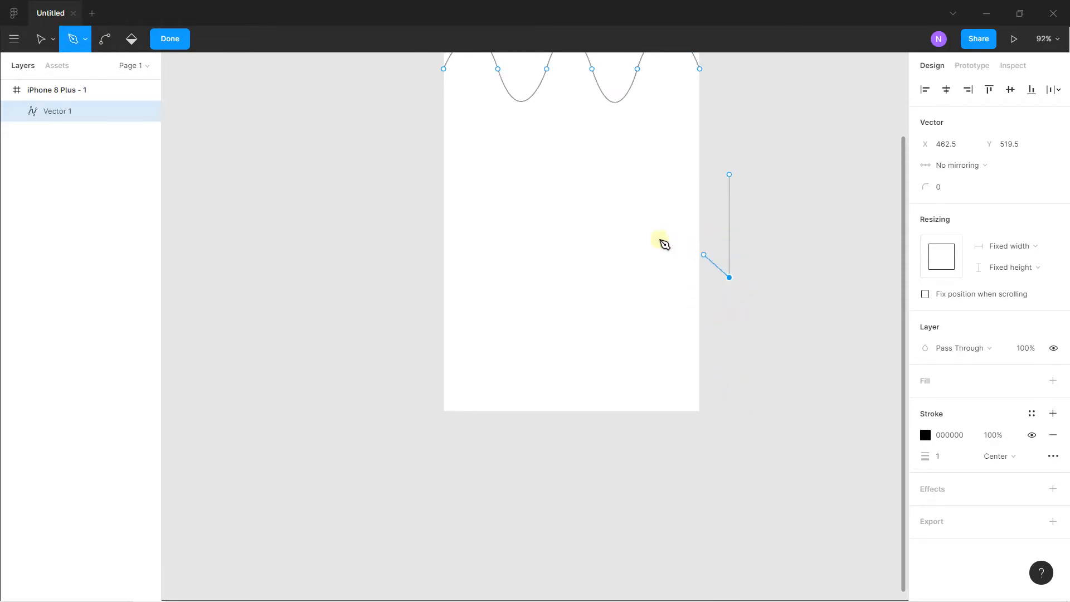
left_click(38, 43)
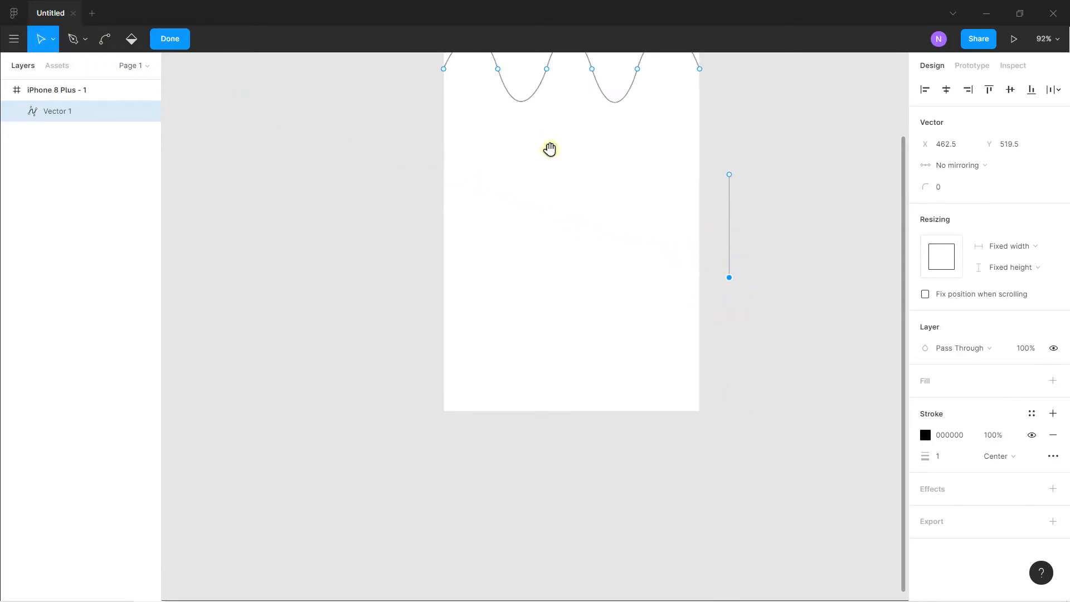
left_click_drag(549, 149, 510, 303)
key("Delete")
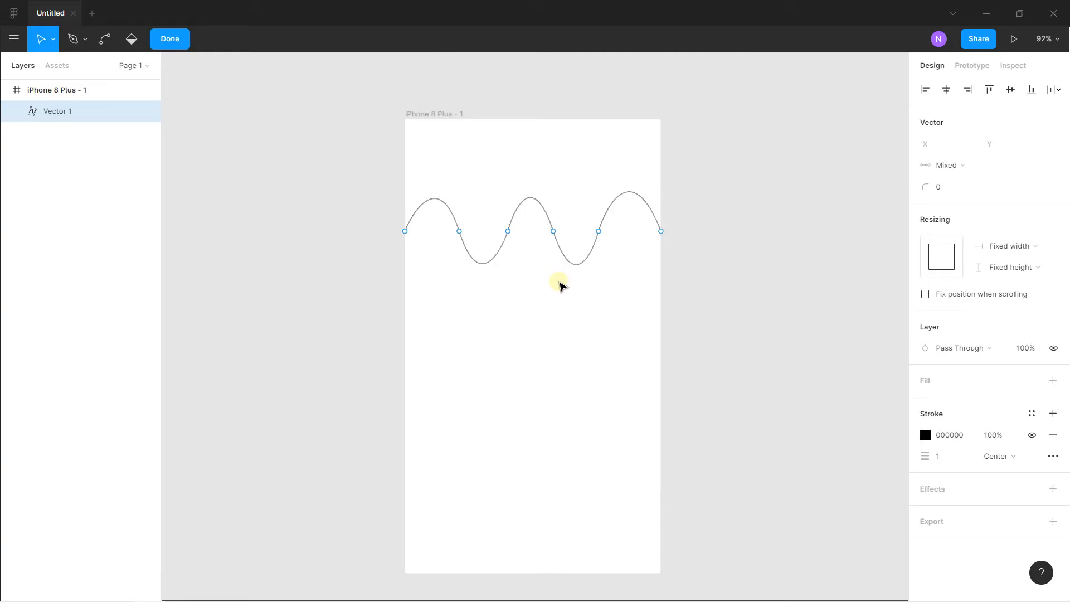
Examine the direction handles at the wave's last anchor and at its second anchor
scroll(675, 224, "up", 4)
left_click_drag(495, 227, 561, 225)
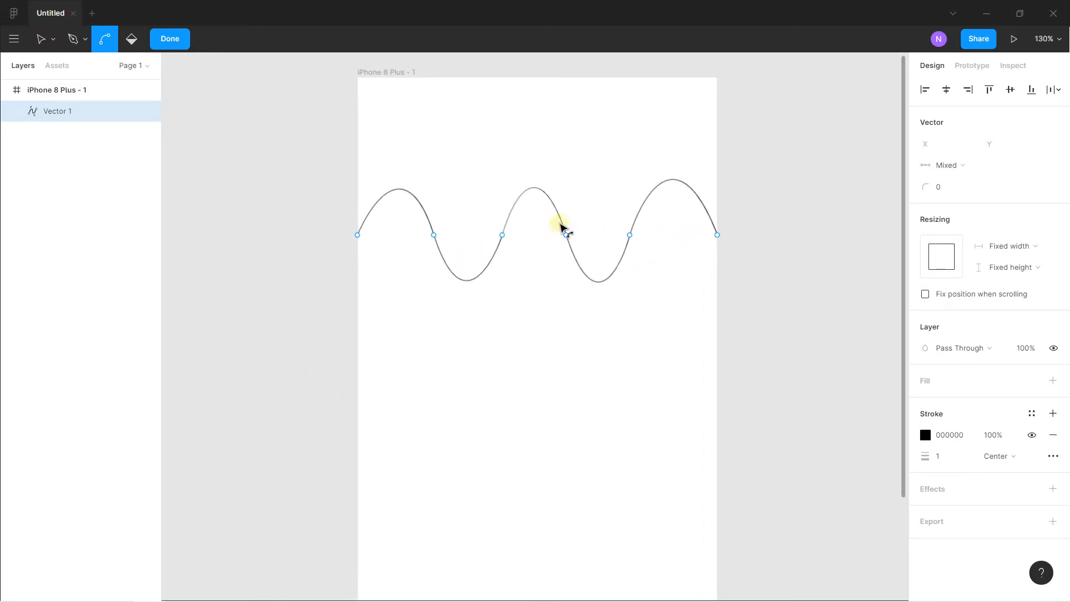
scroll(561, 225, "up", 1)
left_click(729, 235)
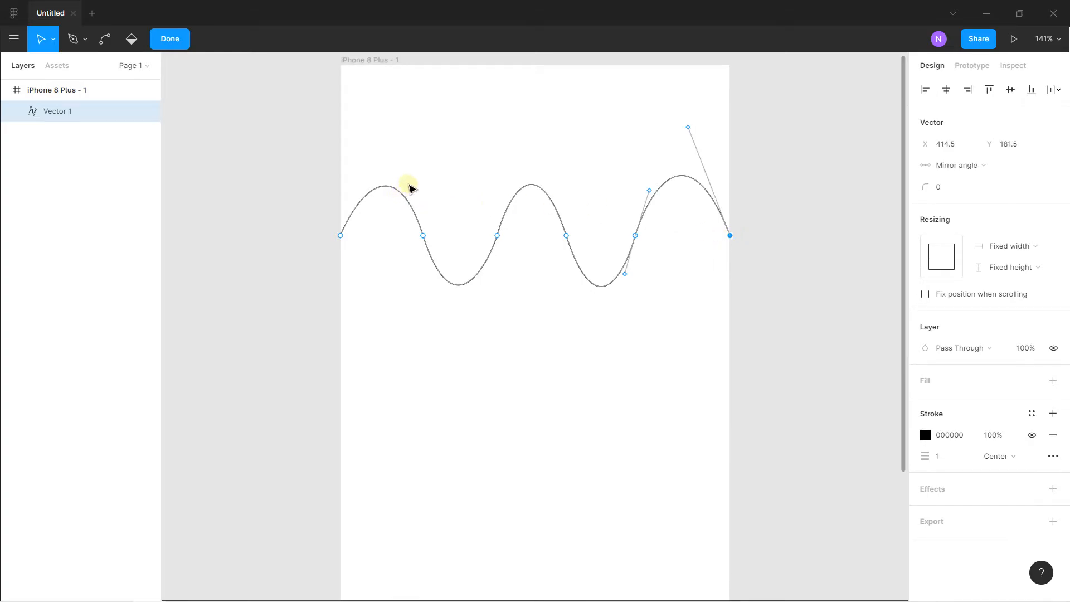
scroll(406, 189, "up", 3)
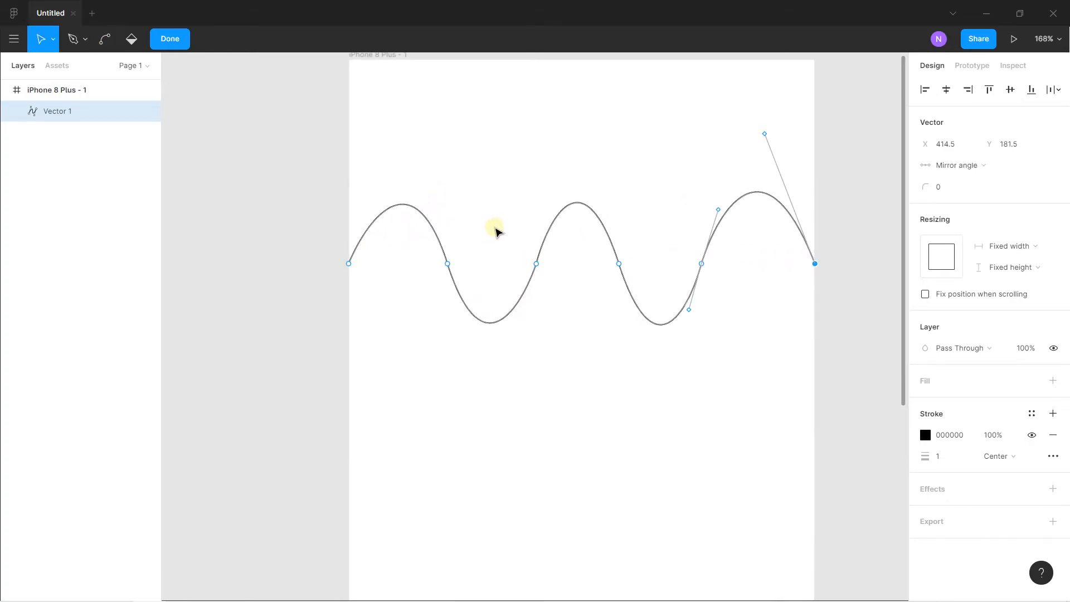
scroll(524, 229, "up", 2)
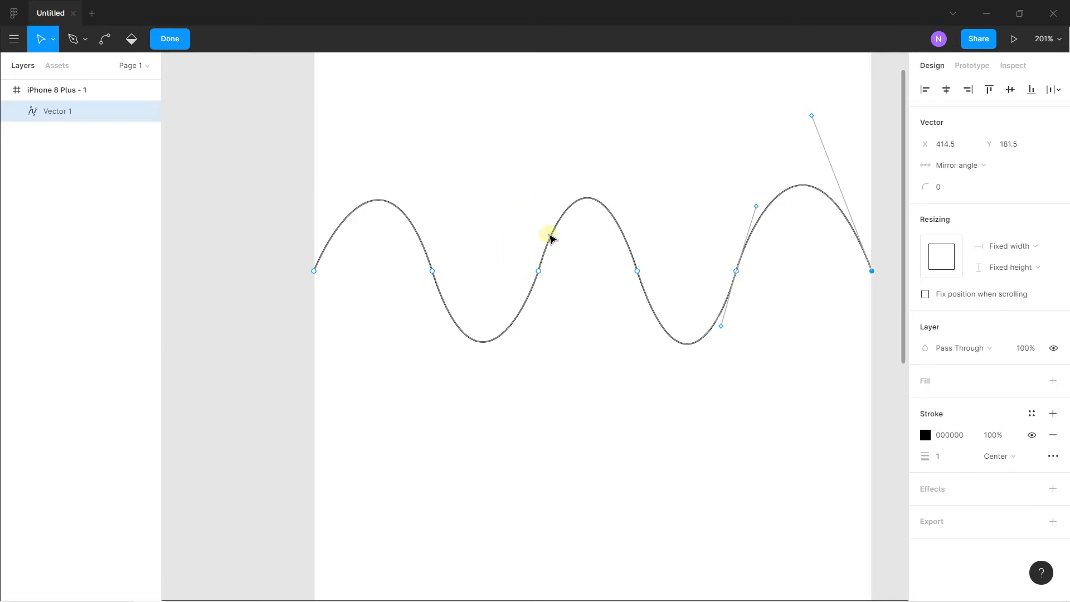
left_click(432, 271)
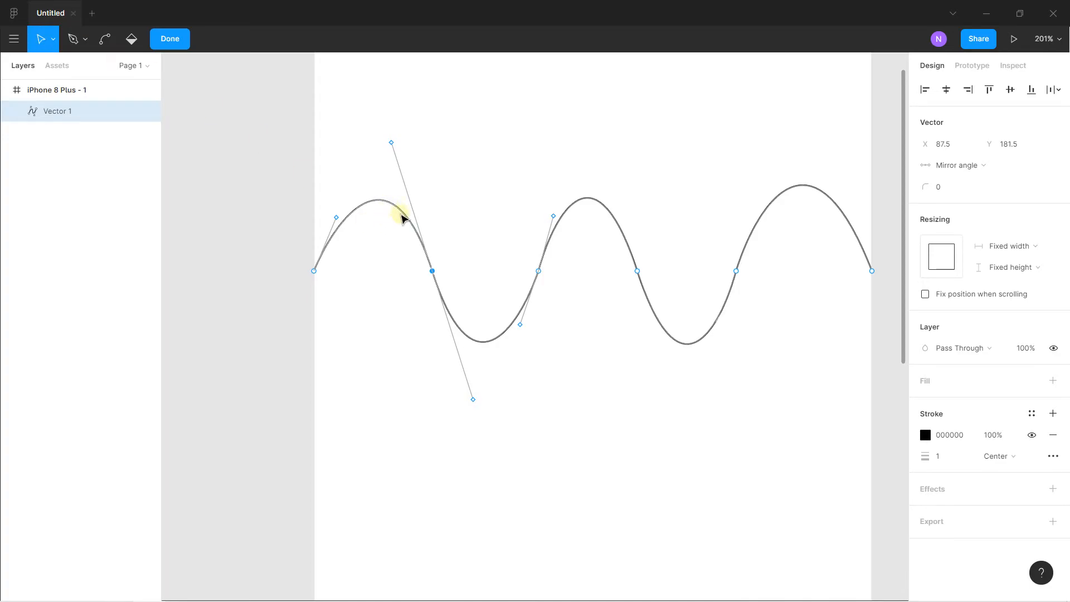
mouse_move(432, 270)
left_mouse_down()
mouse_move(454, 237)
mouse_move(434, 275)
left_mouse_up()
Reshape the wave around its third anchor, moving the upper handle to about X 174, Y 133.5 and the lower to X 147.5, Y 218
scroll(493, 286, "up", 2)
left_click(558, 265)
mouse_move(552, 250)
left_mouse_down()
mouse_move(528, 184)
mouse_move(560, 263)
left_mouse_up()
mouse_move(579, 189)
left_mouse_down()
mouse_move(518, 198)
mouse_move(571, 175)
left_mouse_up()
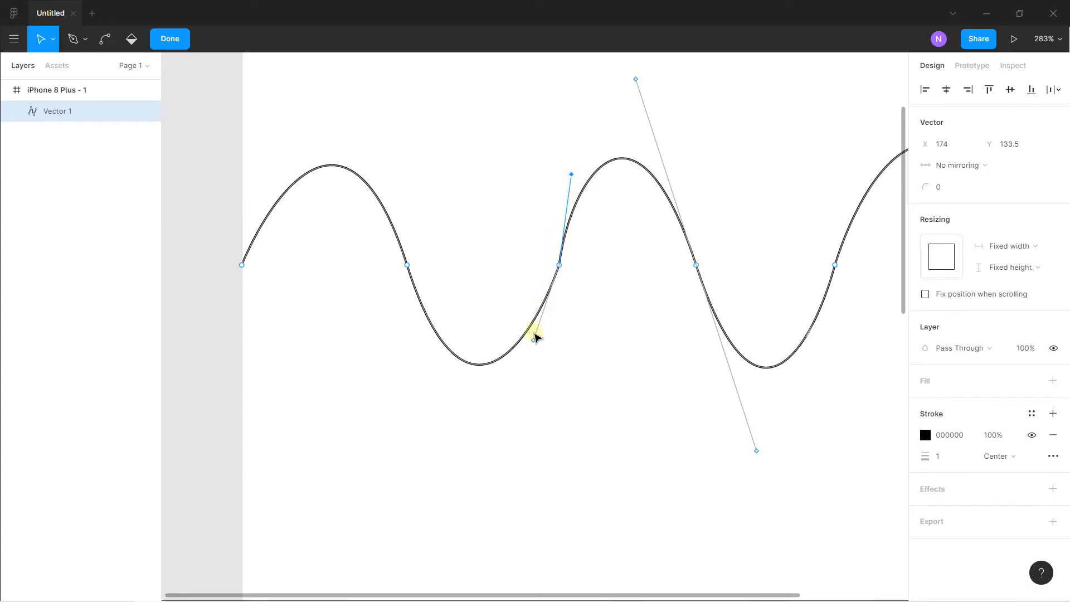
mouse_move(533, 340)
left_mouse_down()
mouse_move(501, 291)
mouse_move(522, 334)
left_mouse_up()
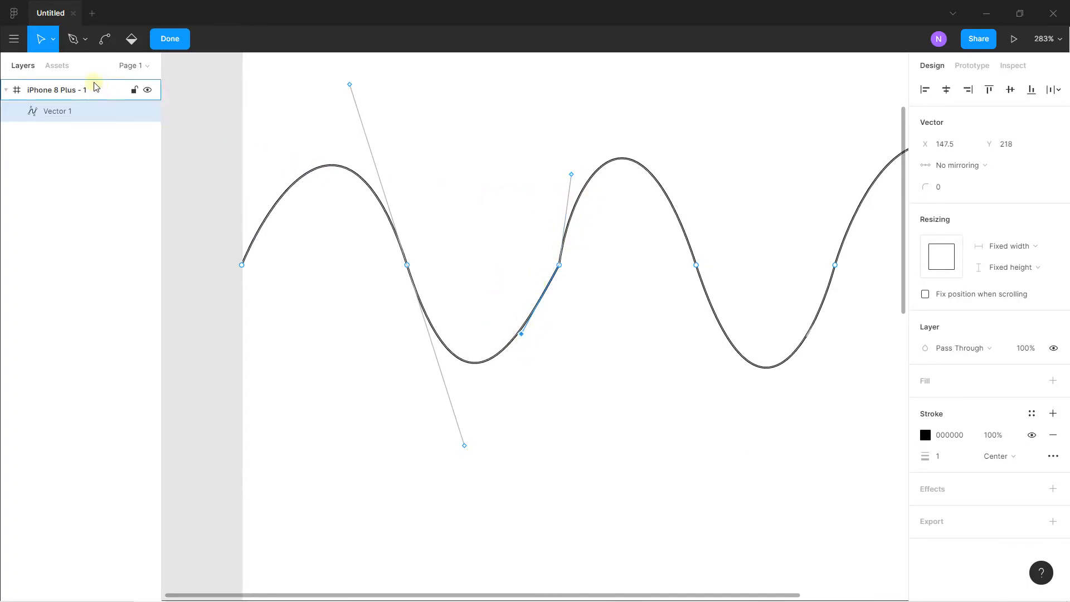
Add an anchor on the descending side of the wave's first trough and move it down to about X 111.5, Y 249.5
left_click(74, 42)
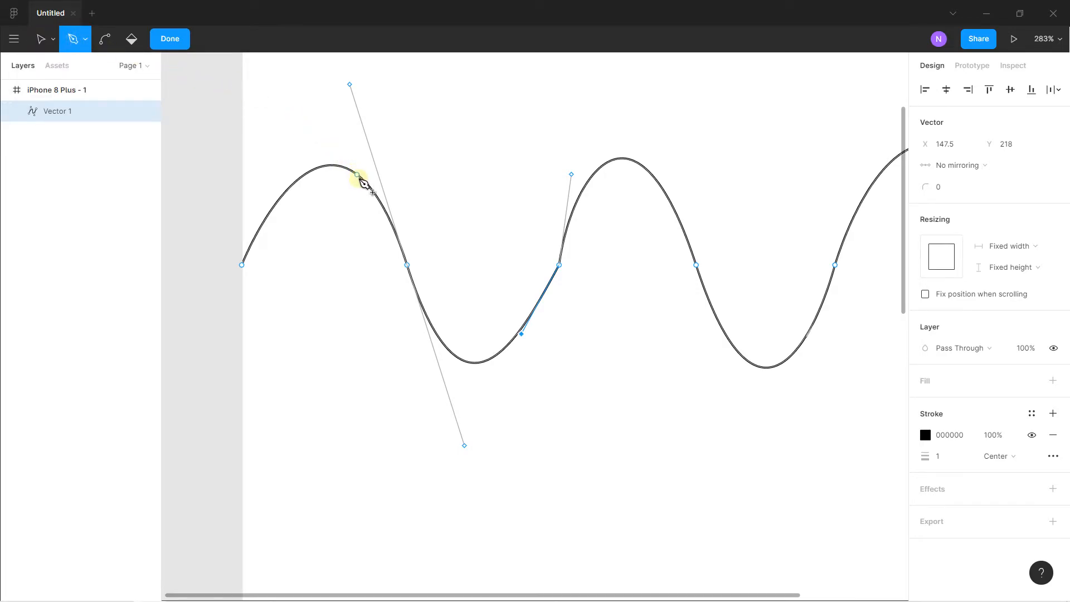
left_click(434, 331)
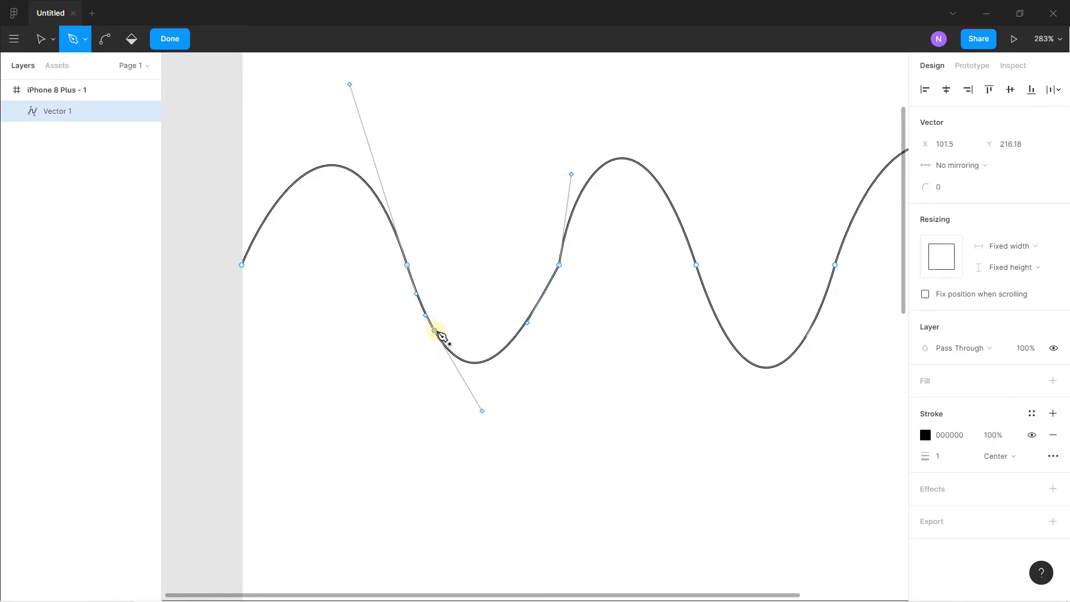
left_click_drag(437, 339, 195, 206)
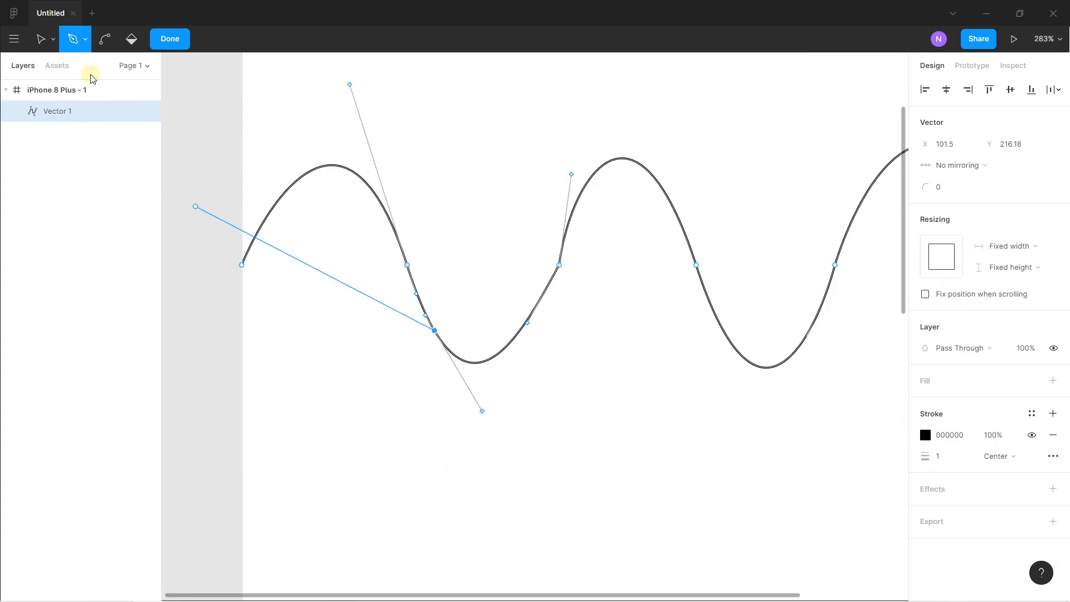
left_click(45, 40)
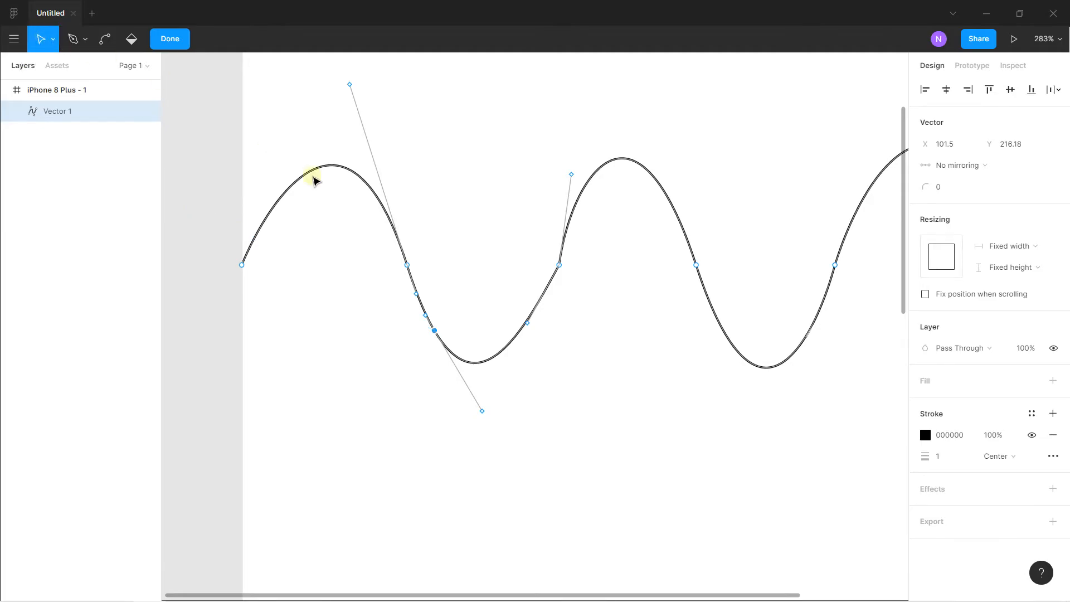
left_click_drag(433, 332, 455, 397)
Move the anchor between the first trough and second crest slightly left to X 162, Y 181.5, and deselect it
left_click(43, 40)
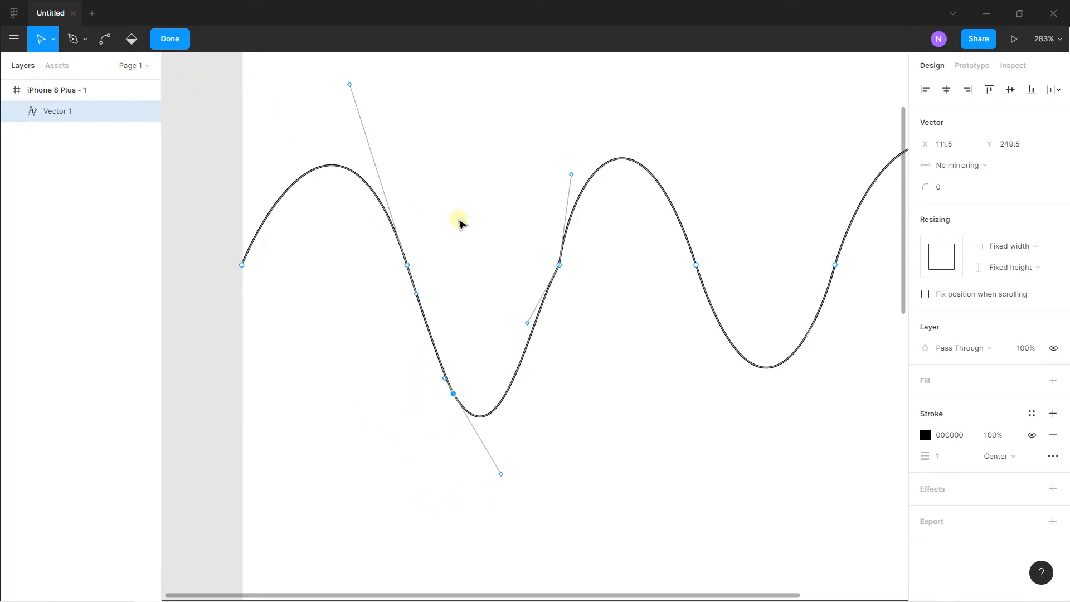
left_click(559, 265)
mouse_move(559, 264)
left_mouse_down()
mouse_move(544, 248)
mouse_move(549, 265)
left_mouse_up()
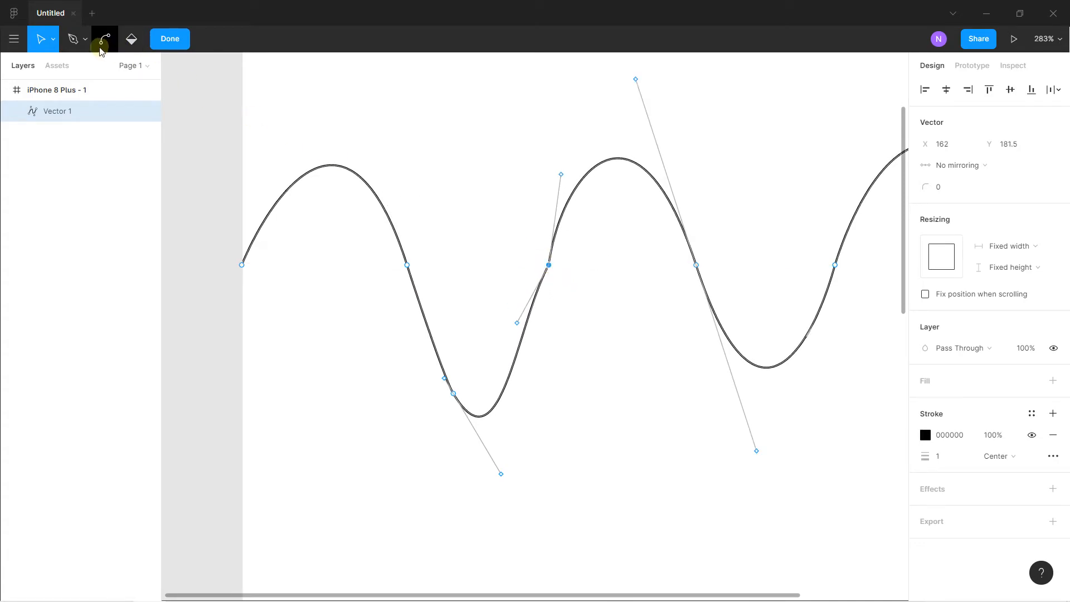
left_click(73, 43)
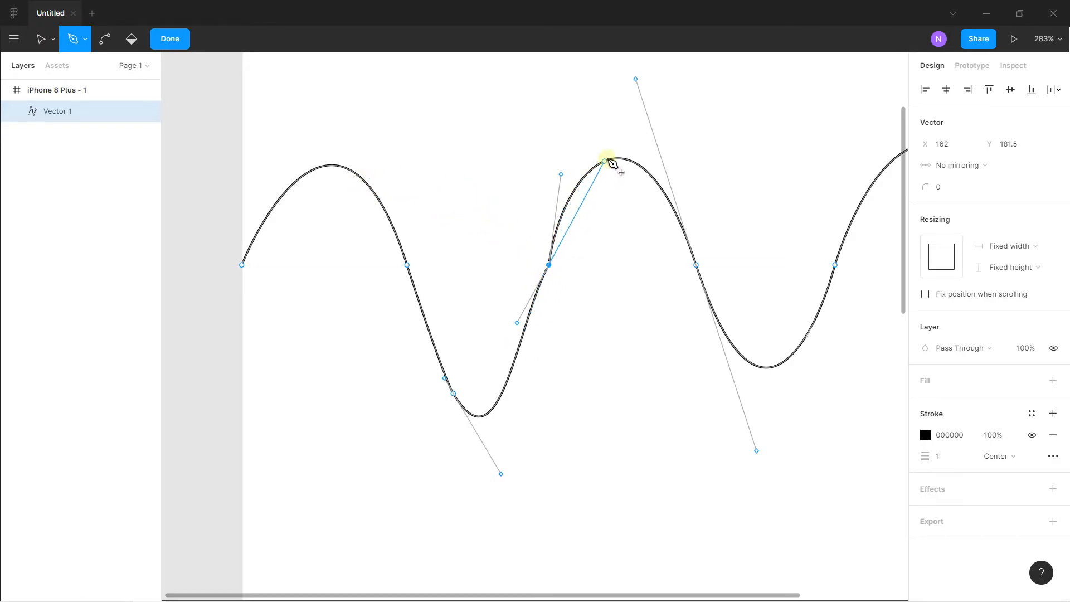
left_click(39, 40)
left_click(358, 118)
scroll(361, 141, "down", 1)
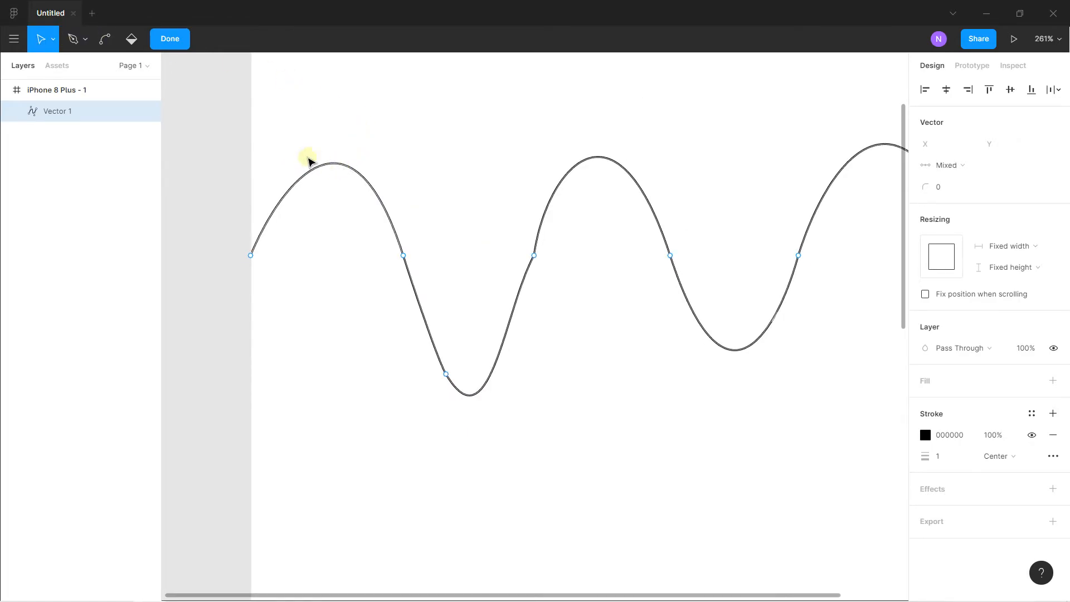
Draw a closed four-sided path with straight Pen segments above the wave, between its first two crests
left_click(75, 39)
left_click(346, 96)
left_click(468, 81)
left_click(514, 114)
left_click(439, 149)
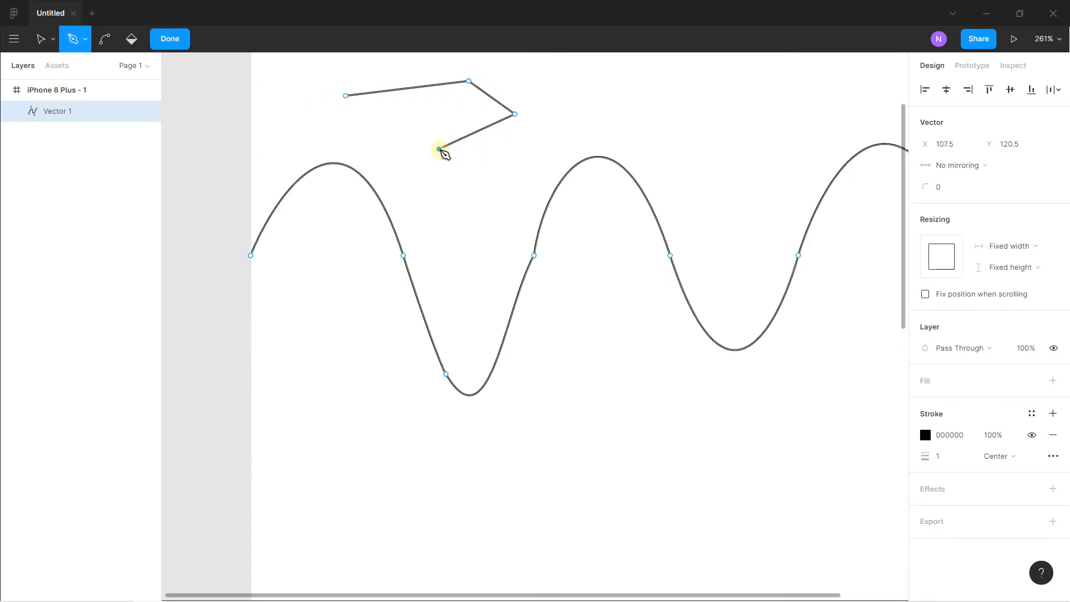
left_click(345, 96)
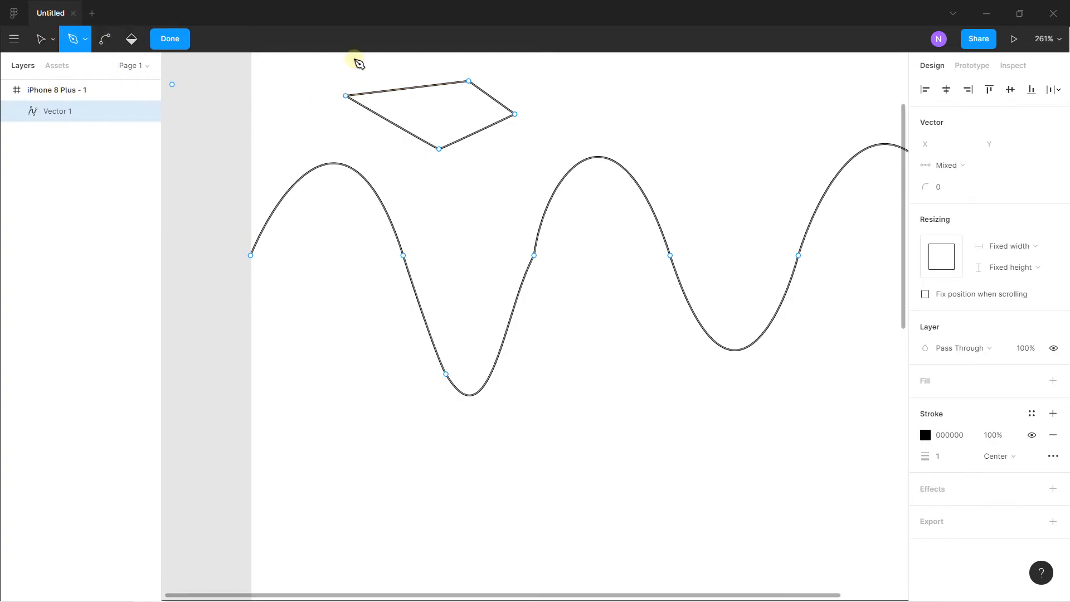
left_click(42, 42)
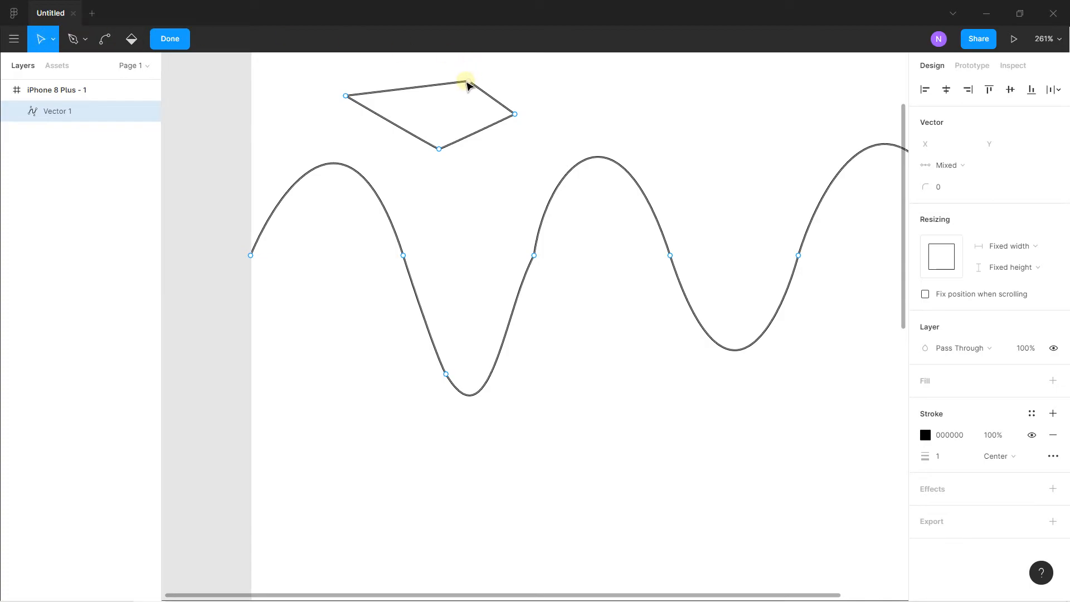
Bend the four-sided shape's topmost corner into a curve, pulling its left handle to about X 87, Y 78 with mirrored angle and length
left_click(103, 40)
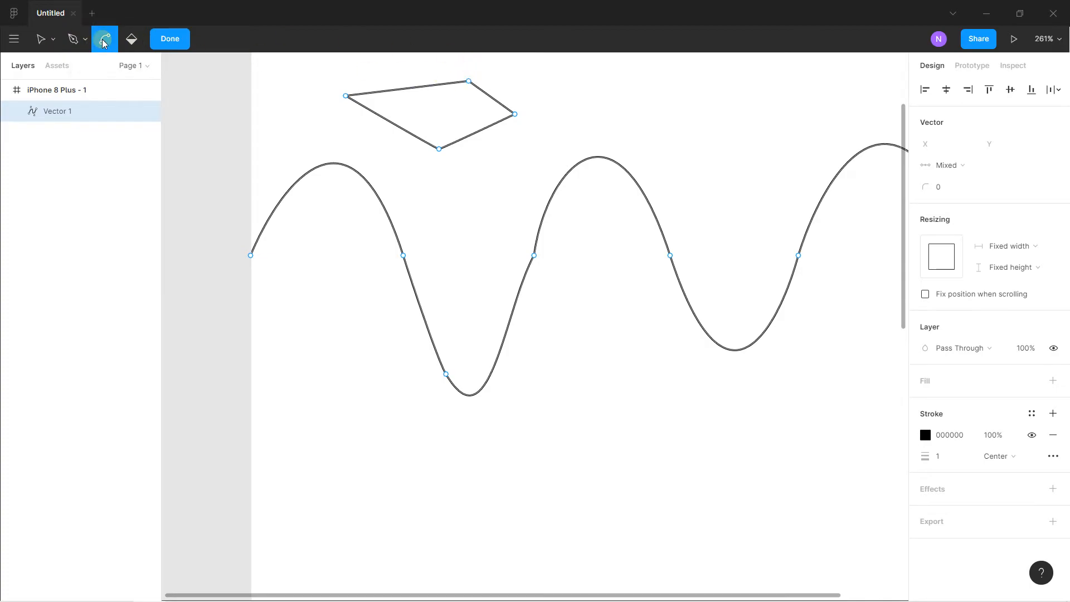
left_click(468, 82)
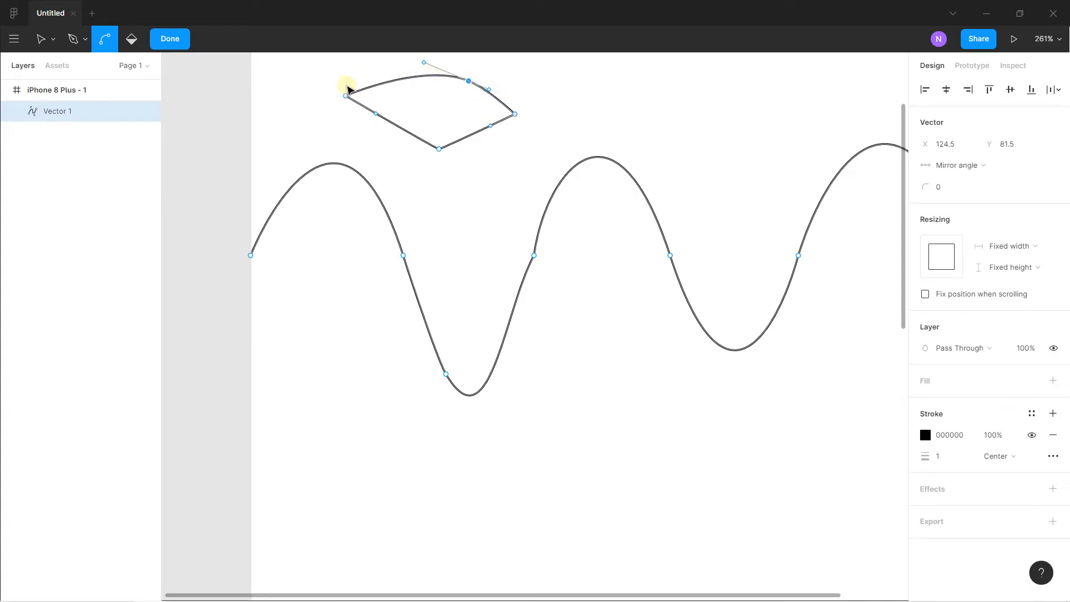
left_click_drag(470, 82, 400, 85)
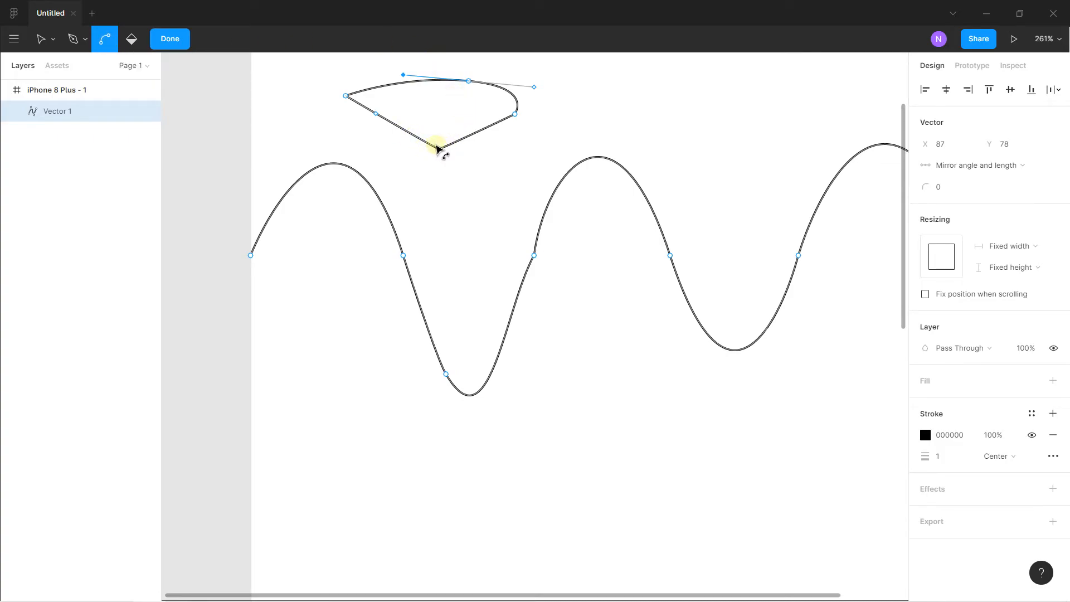
Bend the closed shape's bottommost corner into a curve, pulling its left handle to X 84, Y 114 with mirrored angle and length
left_click_drag(439, 149, 400, 140)
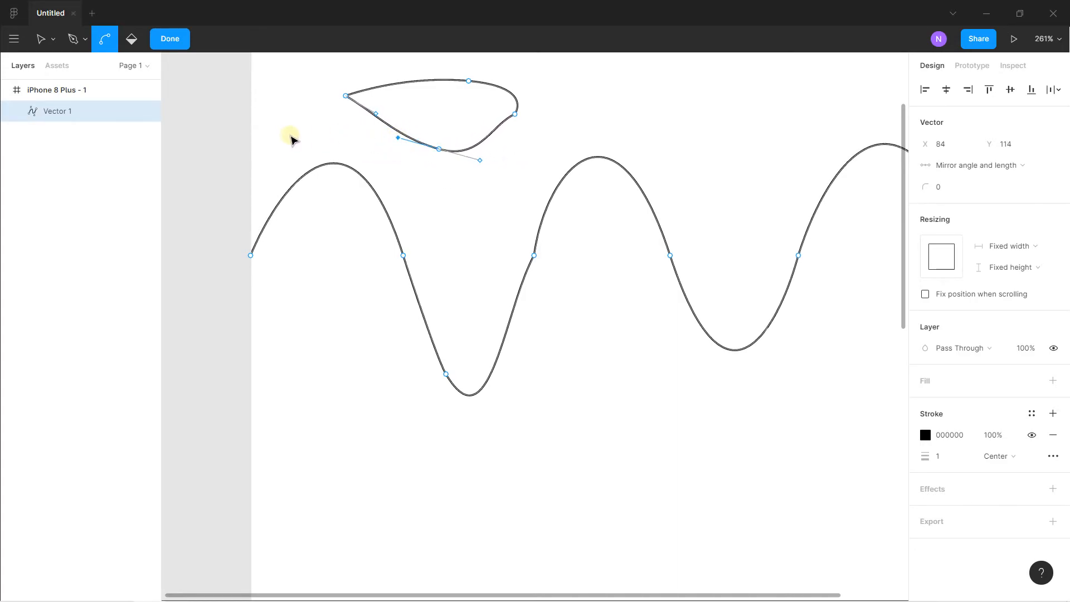
Delete all anchors of the wave and the closed shape to clear the iPhone 8 Plus frame, and finish vector editing
left_click(41, 38)
key("ctrl+a")
scroll(256, 126, "down", 5, "ctrl")
scroll(257, 125, "down", 3, "ctrl")
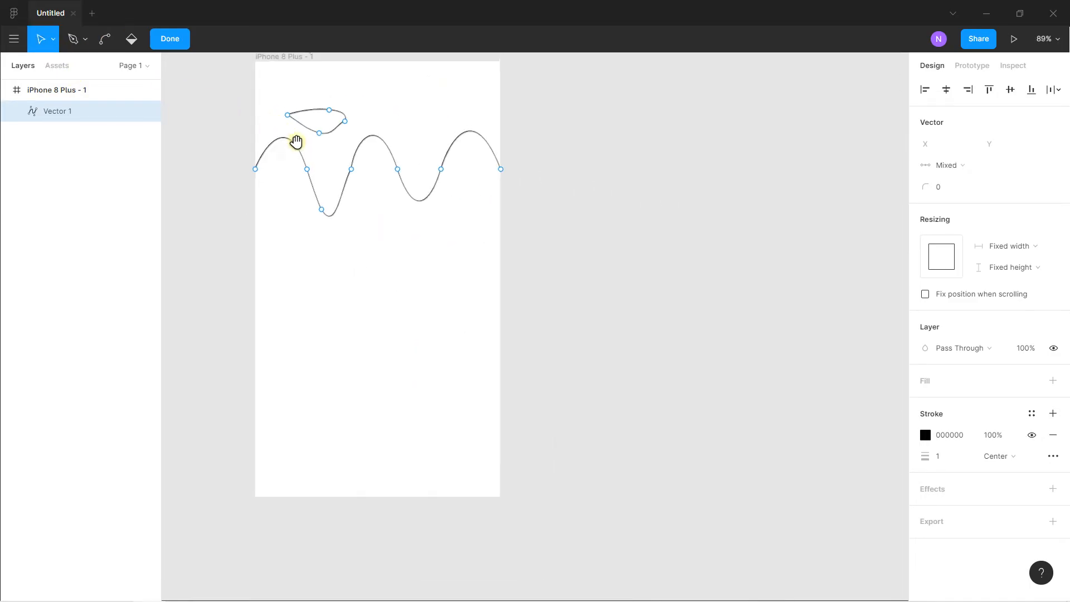
scroll(301, 145, "up", 3)
scroll(301, 145, "left", 2)
left_click_drag(290, 126, 631, 318)
key("Delete")
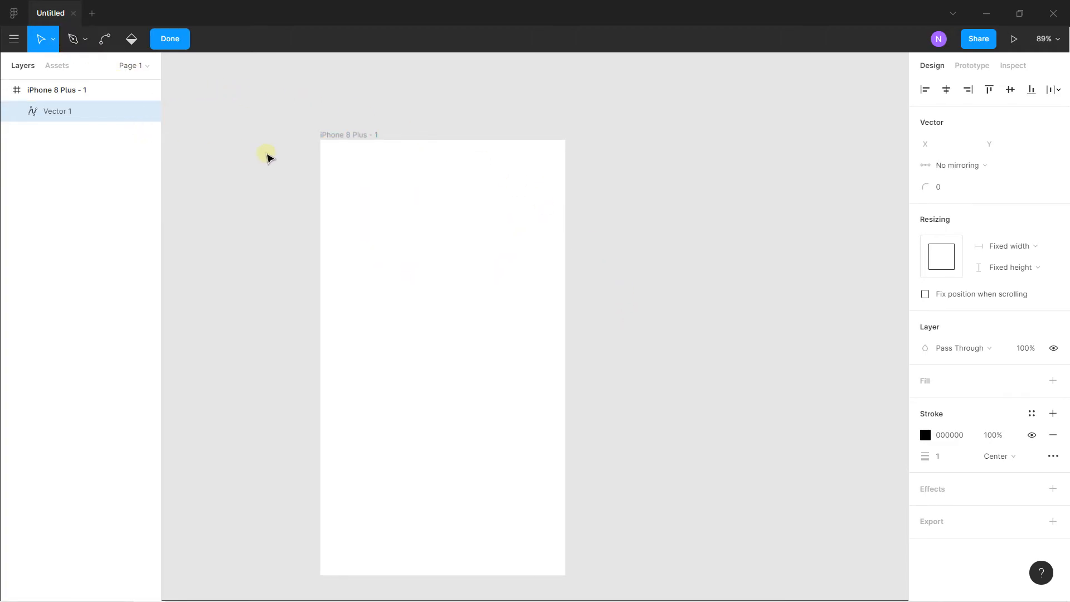
left_click(168, 40)
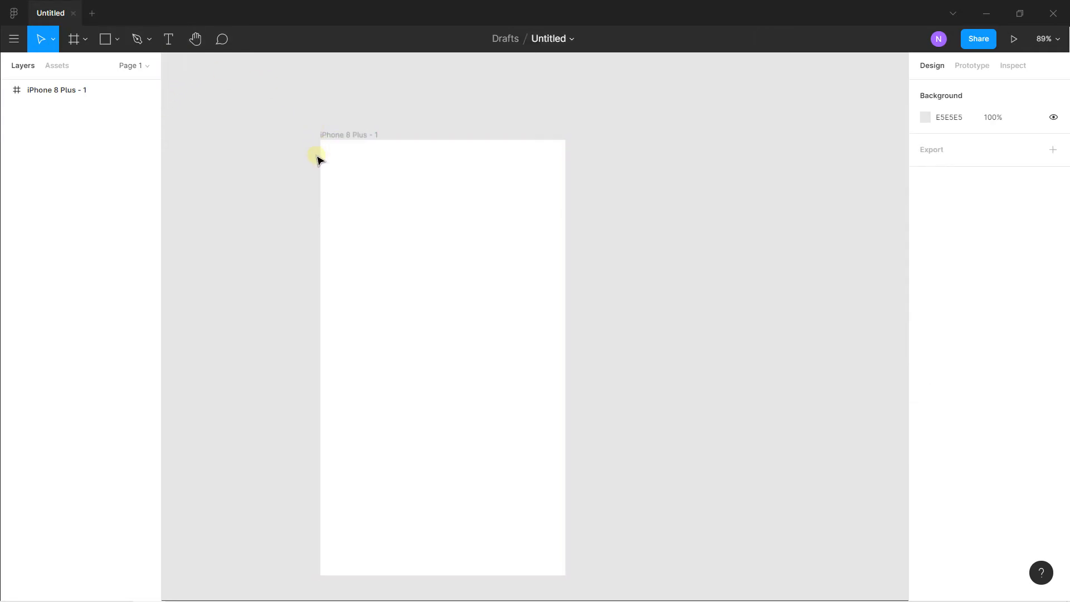
Draw a Pen path along the frame's top edge, down its right edge to Y -236, and diagonally to its left edge at Y -102.5
left_click(137, 40)
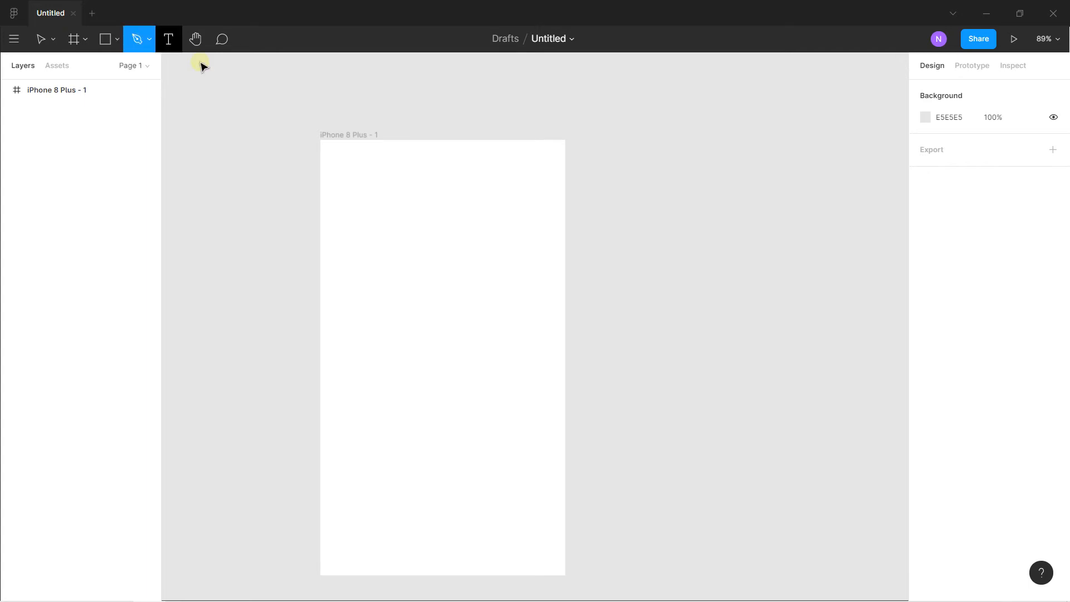
left_click(320, 140)
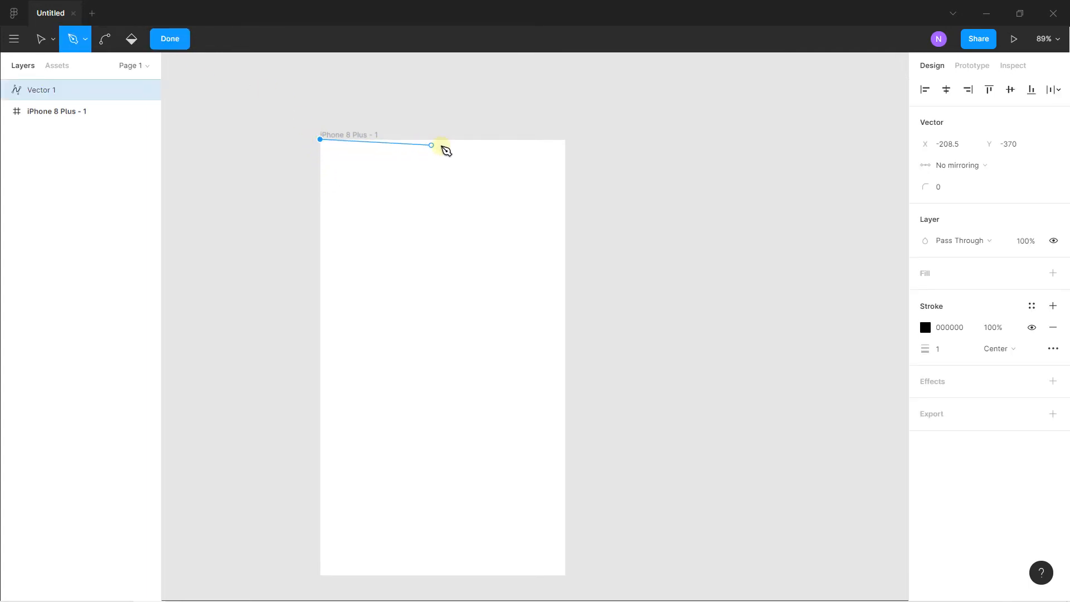
left_click(565, 140)
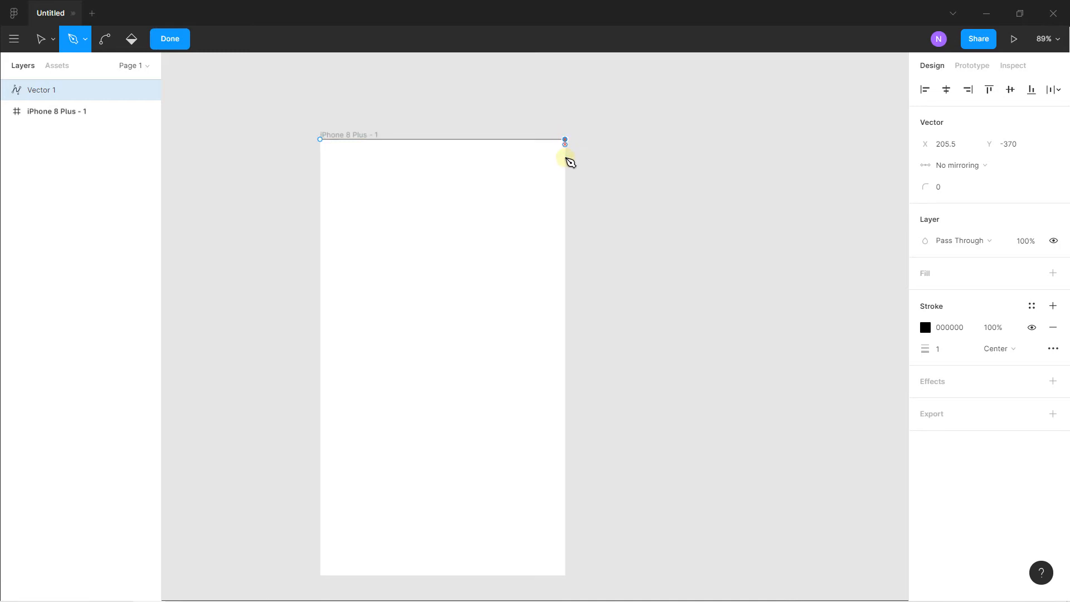
left_click(565, 219)
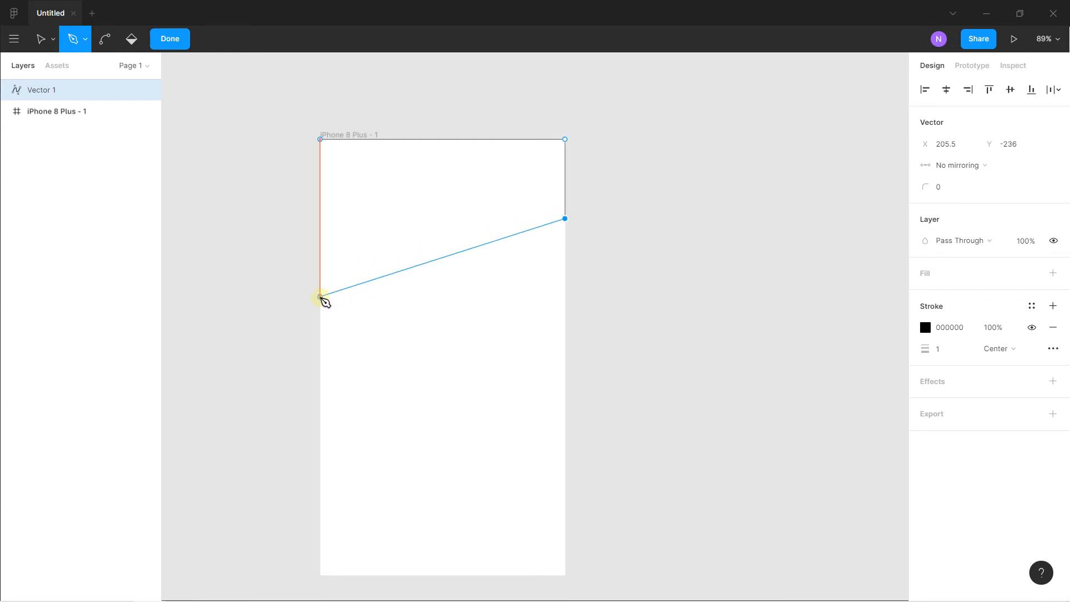
left_click(320, 298)
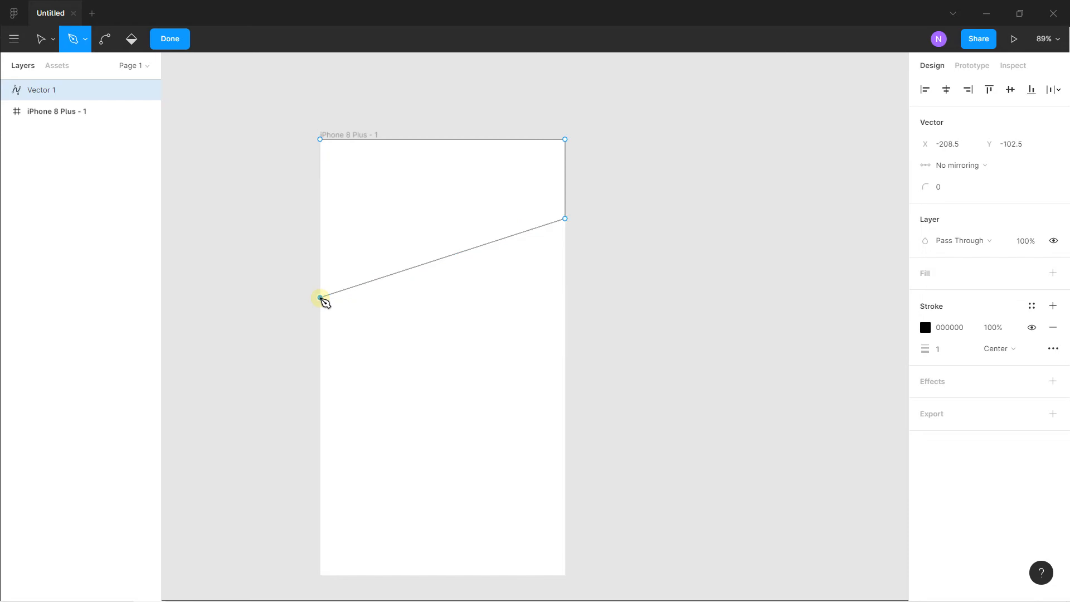
Curve the diagonal segment into an upward arch, close the path along the frame's left edge through an intermediate anchor, and finish editing
left_click_drag(321, 299, 232, 383)
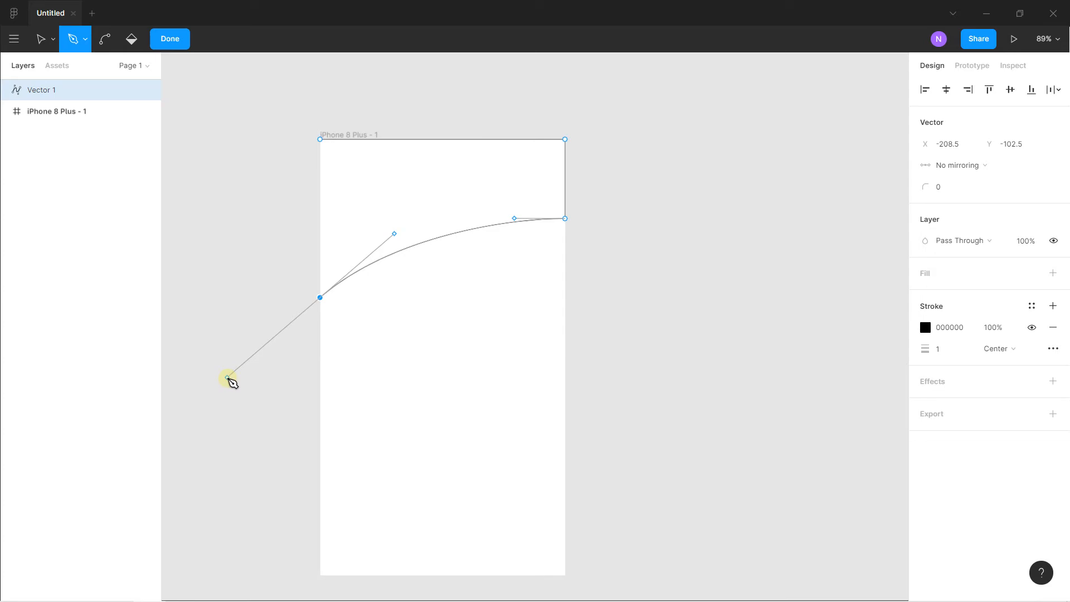
left_click_drag(229, 378, 322, 168)
left_click(319, 175)
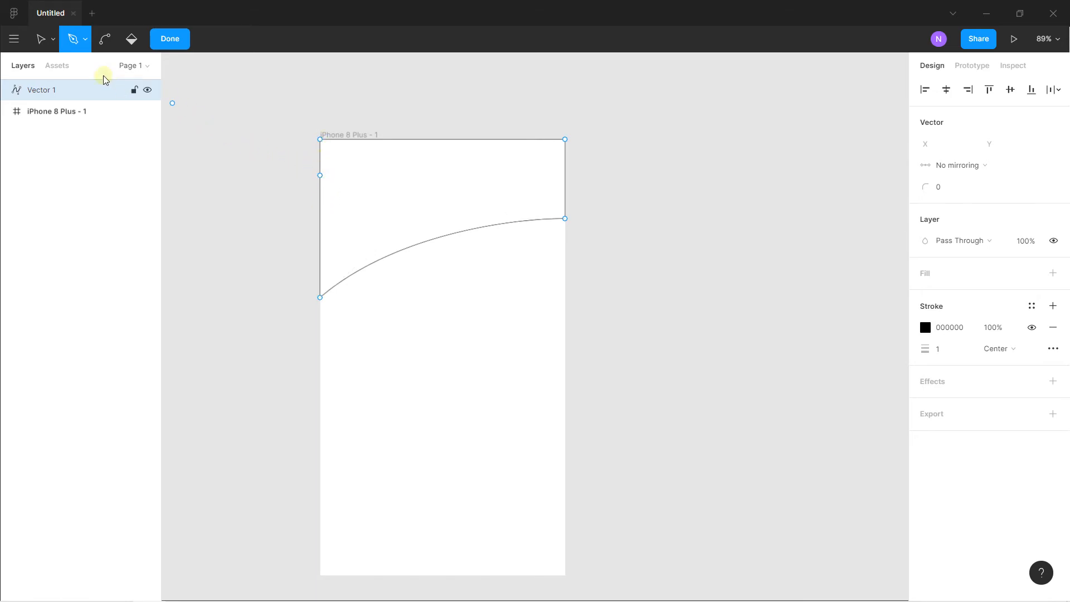
left_click(40, 38)
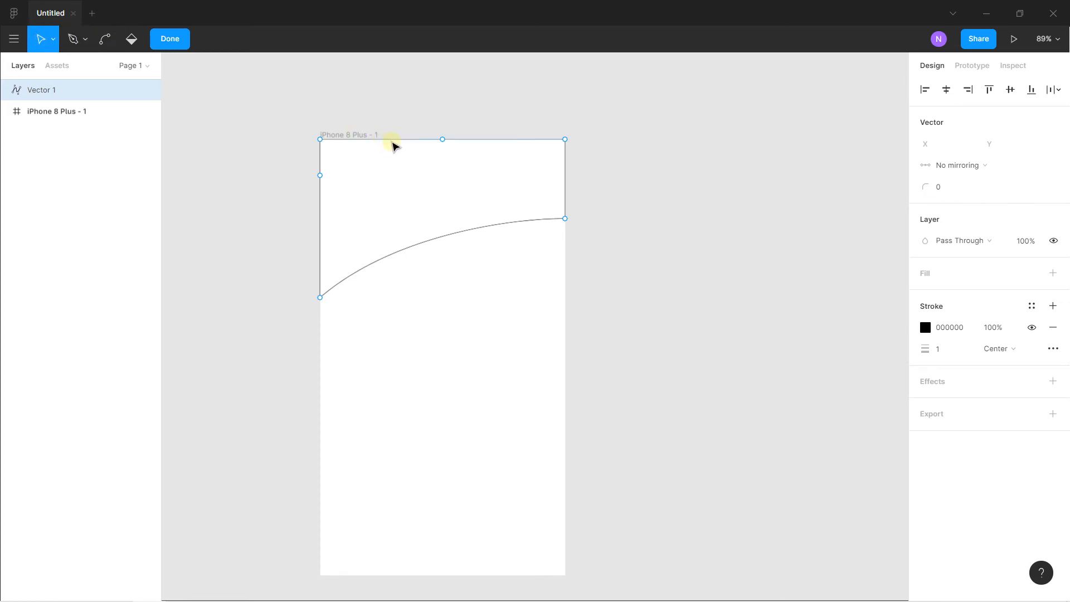
left_click(165, 41)
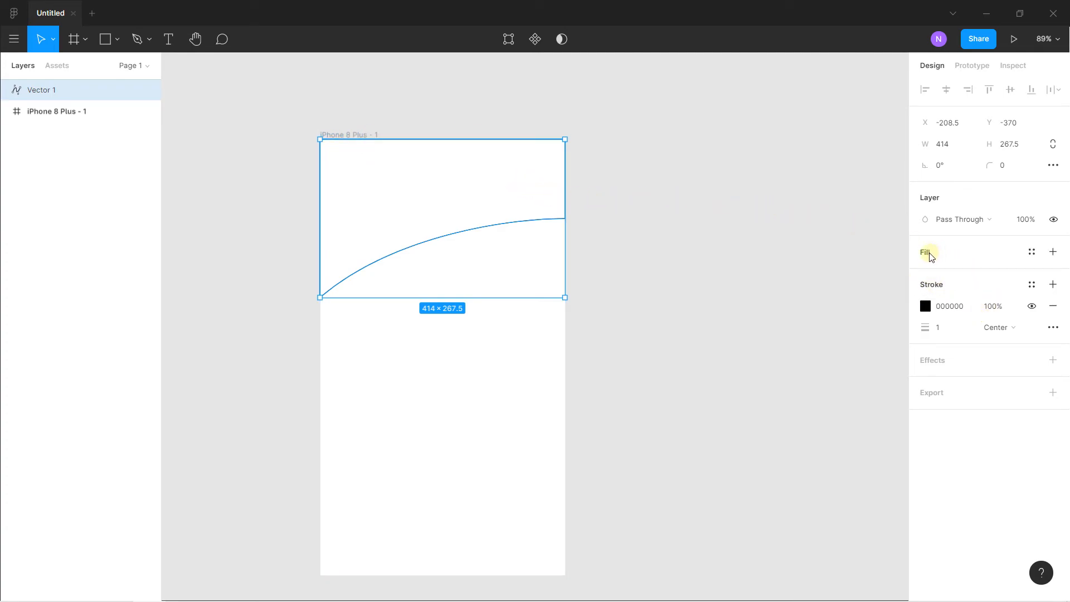
Fill the arched shape with solid red FF0000, set its stroke width to 0, and deselect it
left_click(924, 254)
left_click(925, 273)
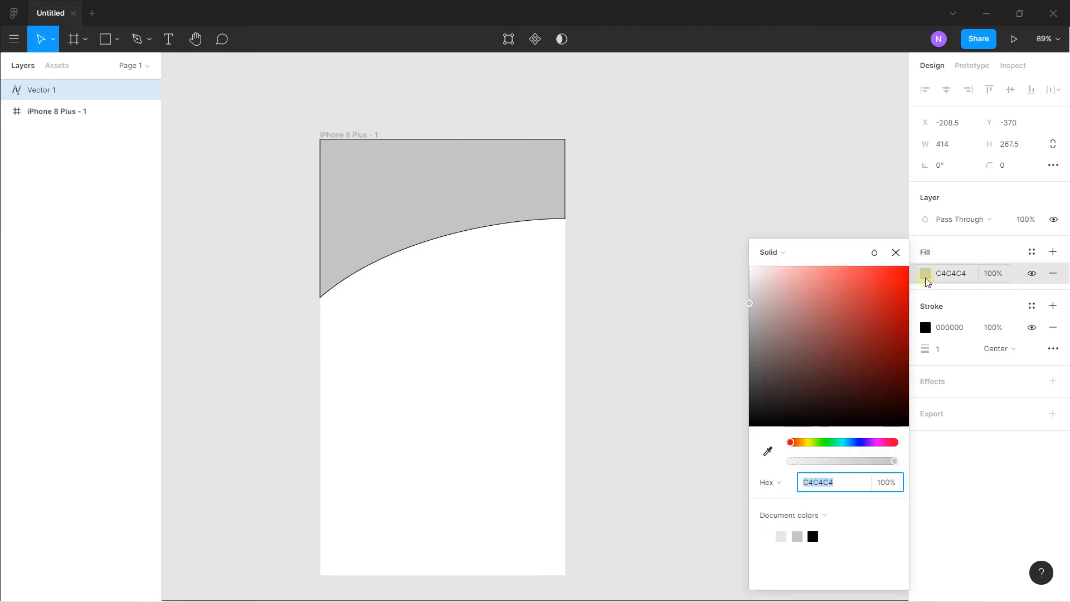
mouse_move(891, 304)
left_mouse_down()
mouse_move(888, 286)
mouse_move(934, 245)
left_mouse_up()
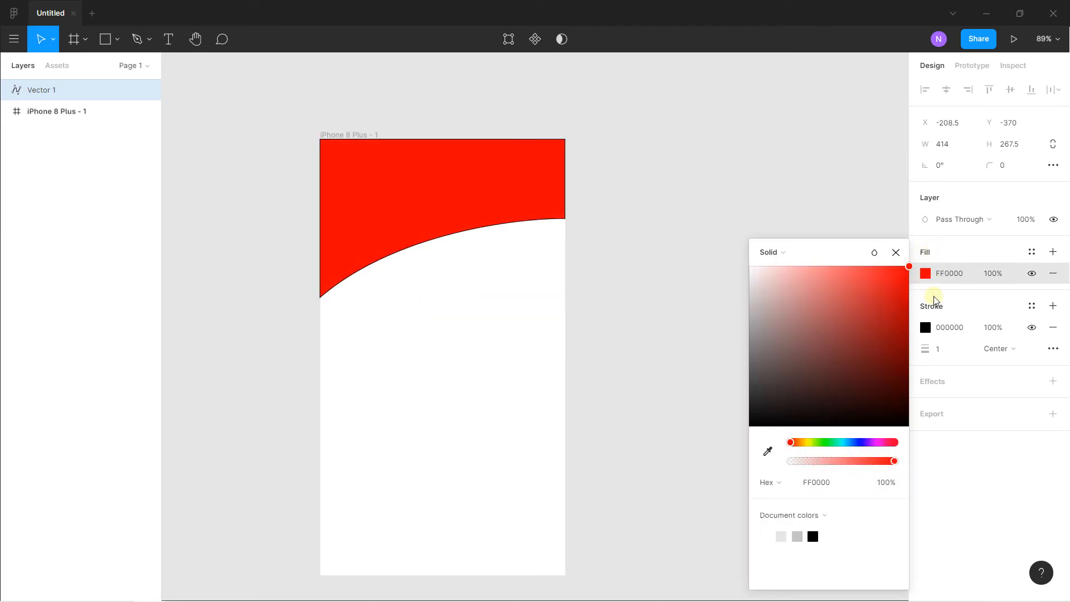
mouse_move(926, 348)
left_mouse_down()
mouse_move(947, 349)
mouse_move(846, 349)
left_mouse_up()
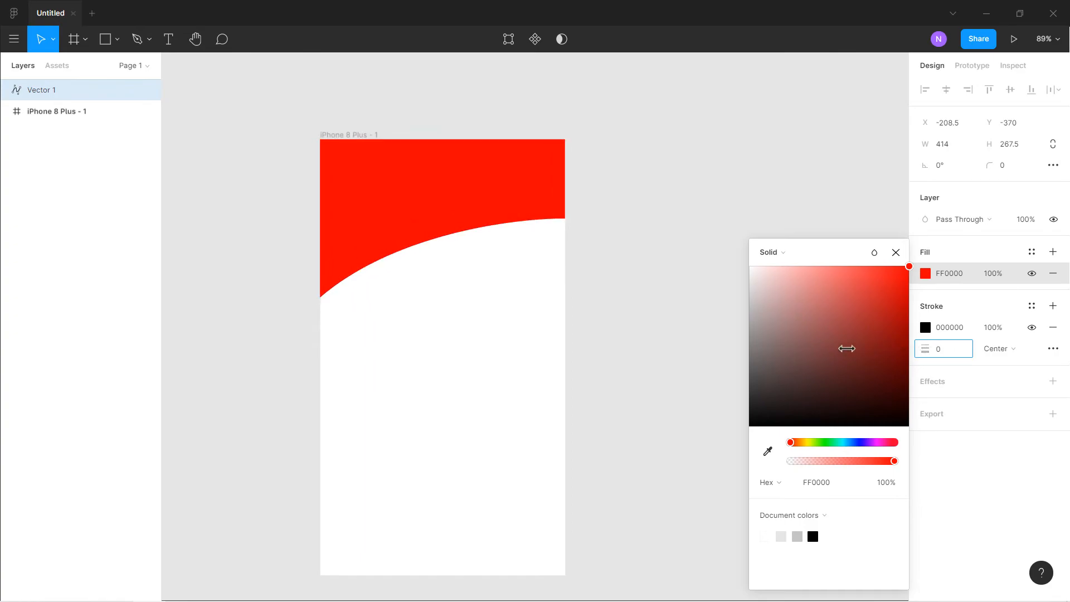
left_click(895, 253)
left_click(239, 170)
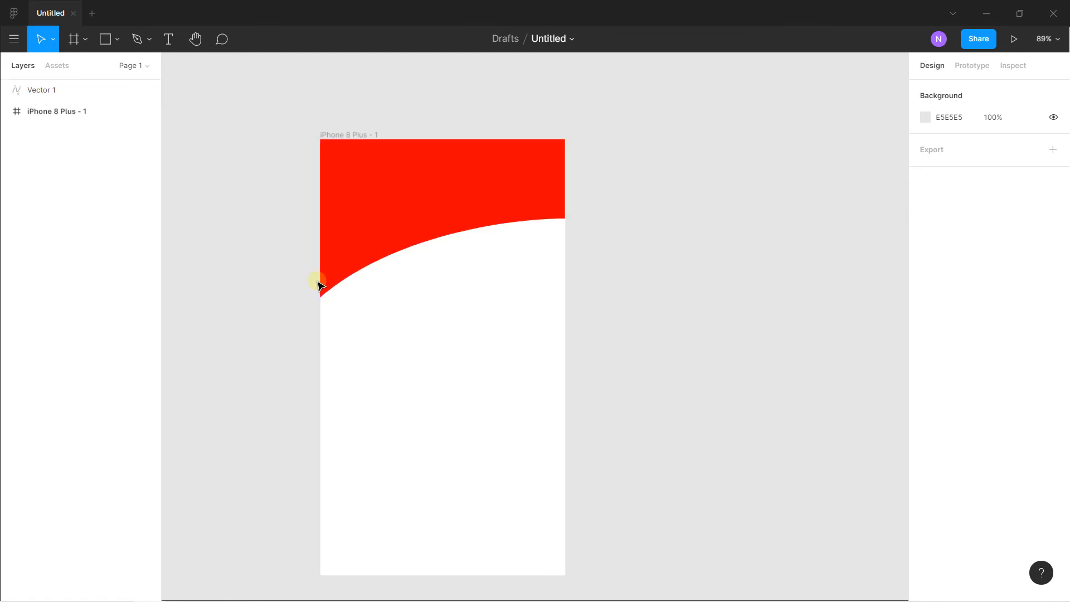
Edit the red shape's path and move its lower-left anchor down the frame's left edge to Y -93.5
scroll(429, 201, "up", 2)
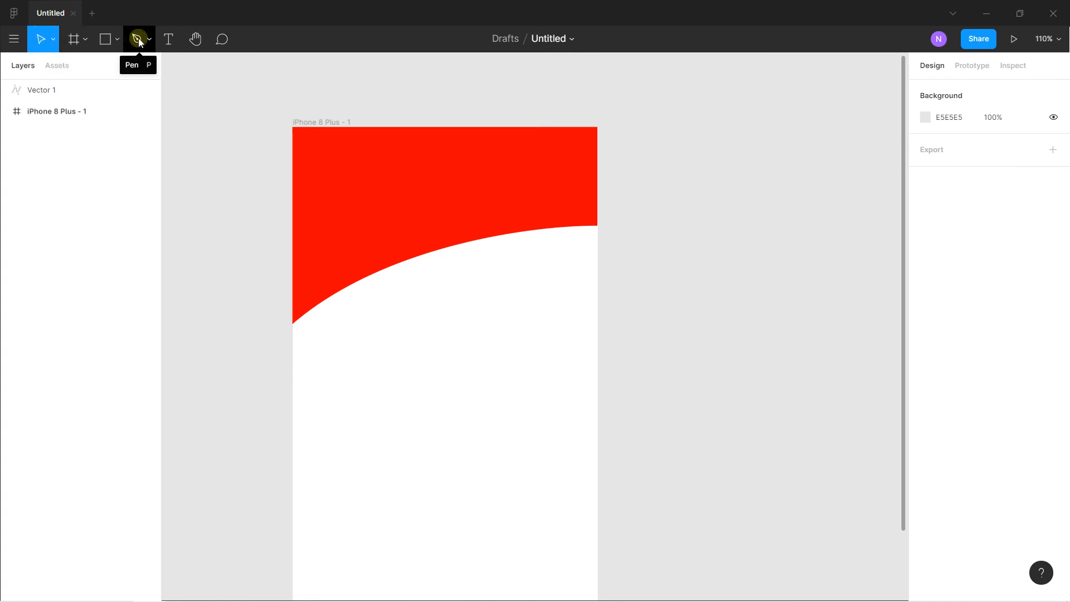
double_click(328, 192)
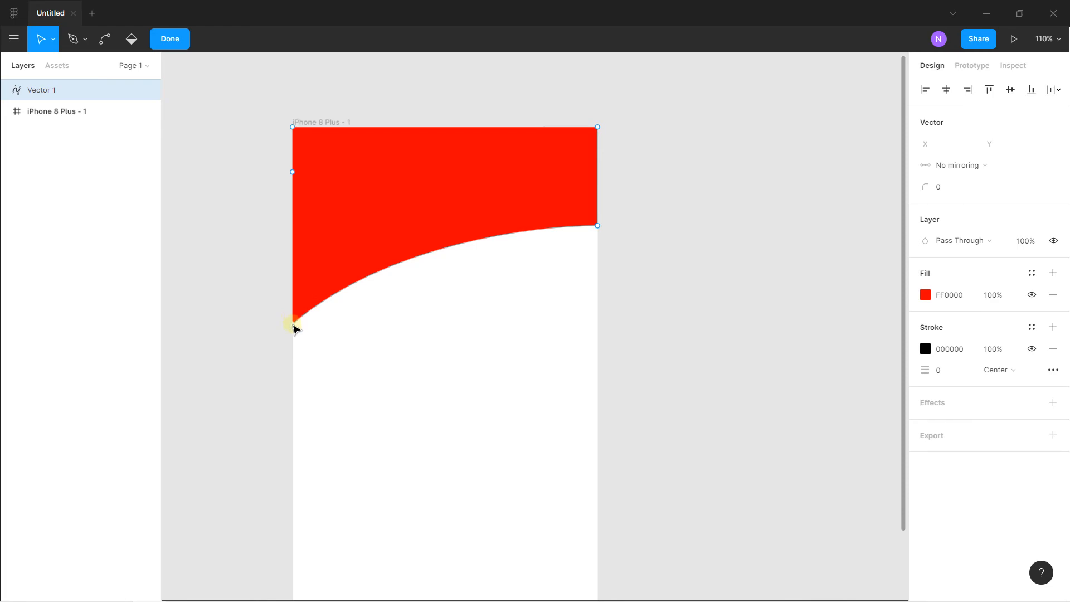
left_click(293, 323)
mouse_move(294, 324)
left_mouse_down()
mouse_move(293, 353)
mouse_move(294, 331)
left_mouse_up()
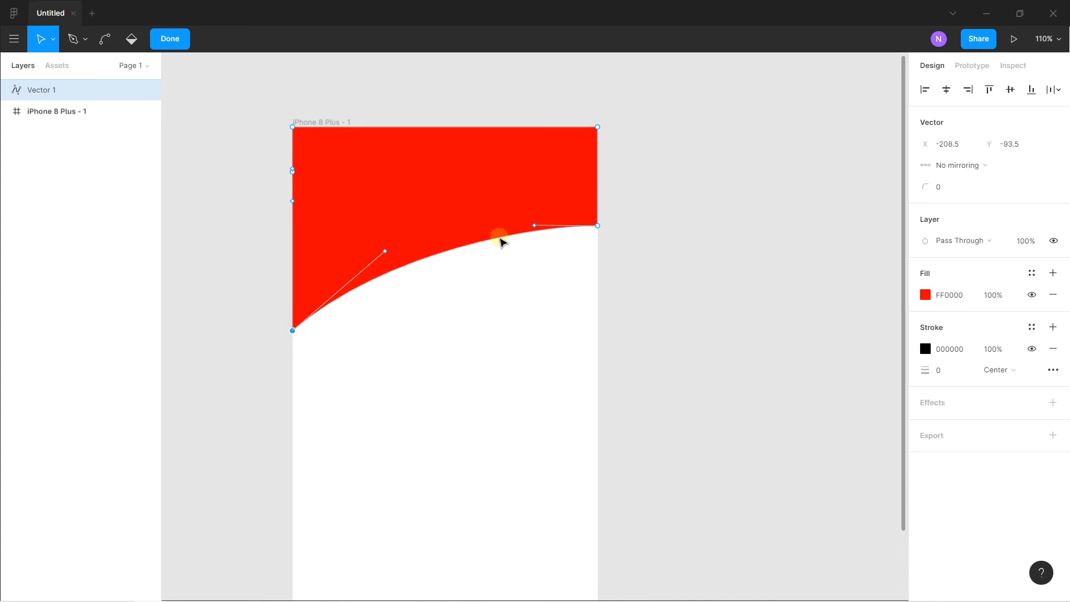
Reshape the red shape's lower edge into a wave with the right handle at X -38, Y -109.5 and left at X -76, Y -201; finish editing
left_click_drag(534, 226, 419, 323)
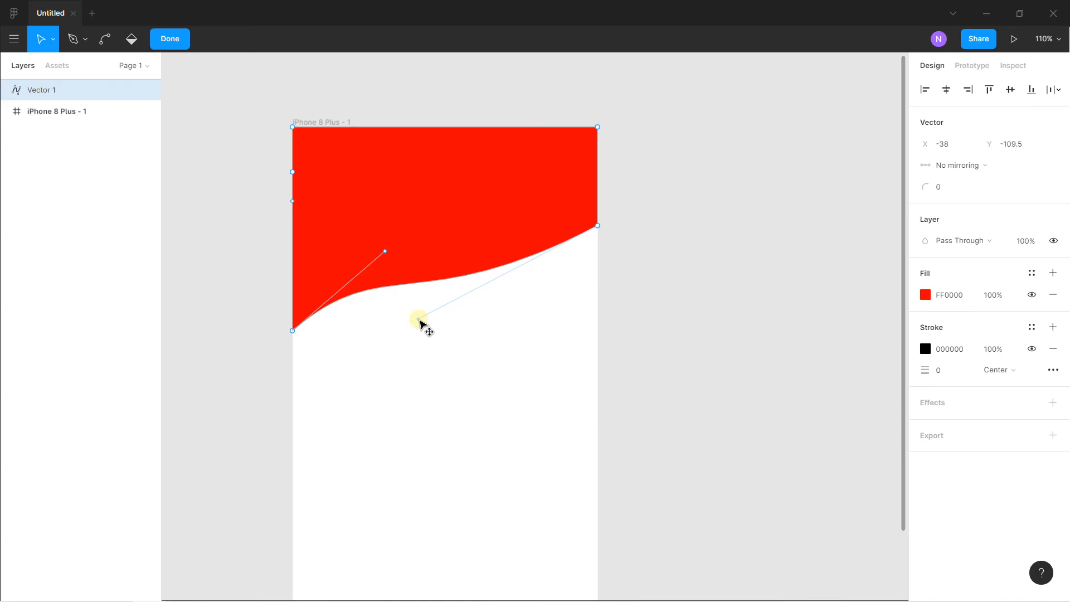
scroll(434, 228, "up", 5, "ctrl")
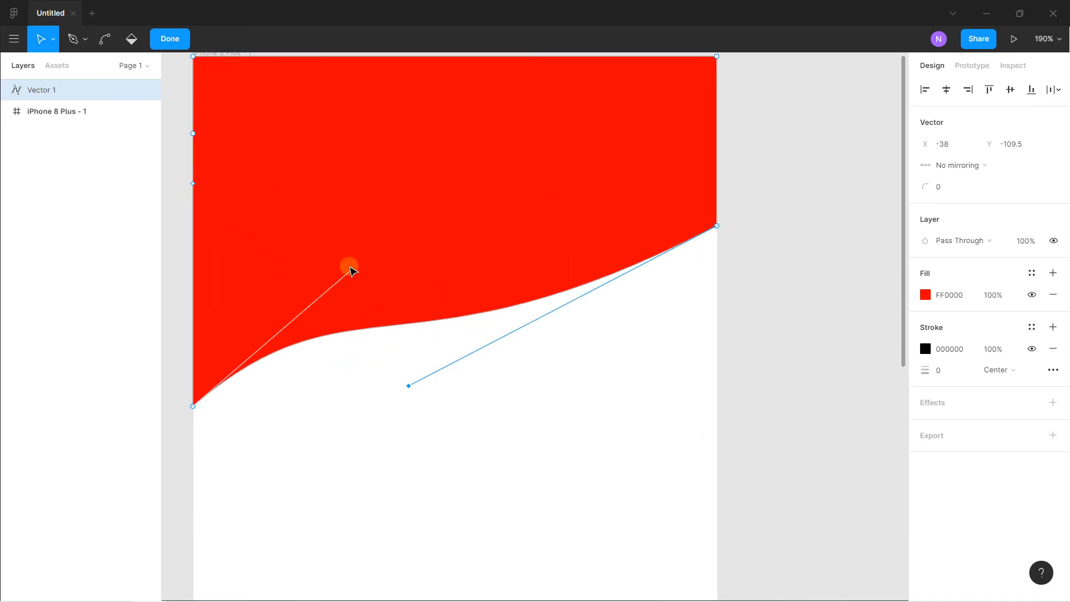
mouse_move(352, 270)
left_mouse_down()
mouse_move(279, 238)
mouse_move(362, 281)
mouse_move(362, 242)
mouse_move(362, 273)
left_mouse_up()
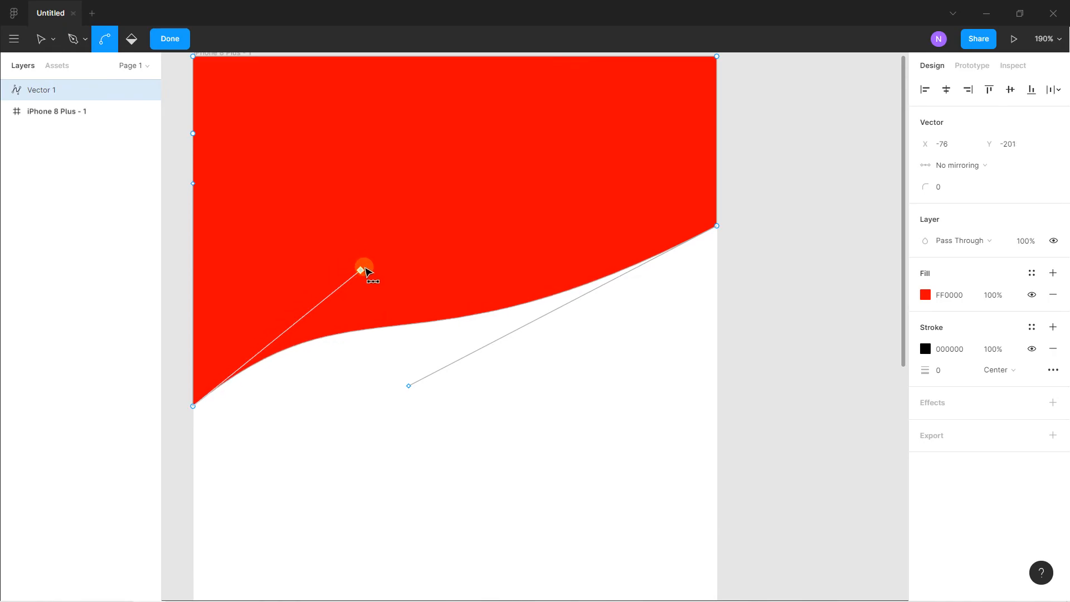
scroll(370, 271, "down", 5, "ctrl")
scroll(378, 261, "down", 3)
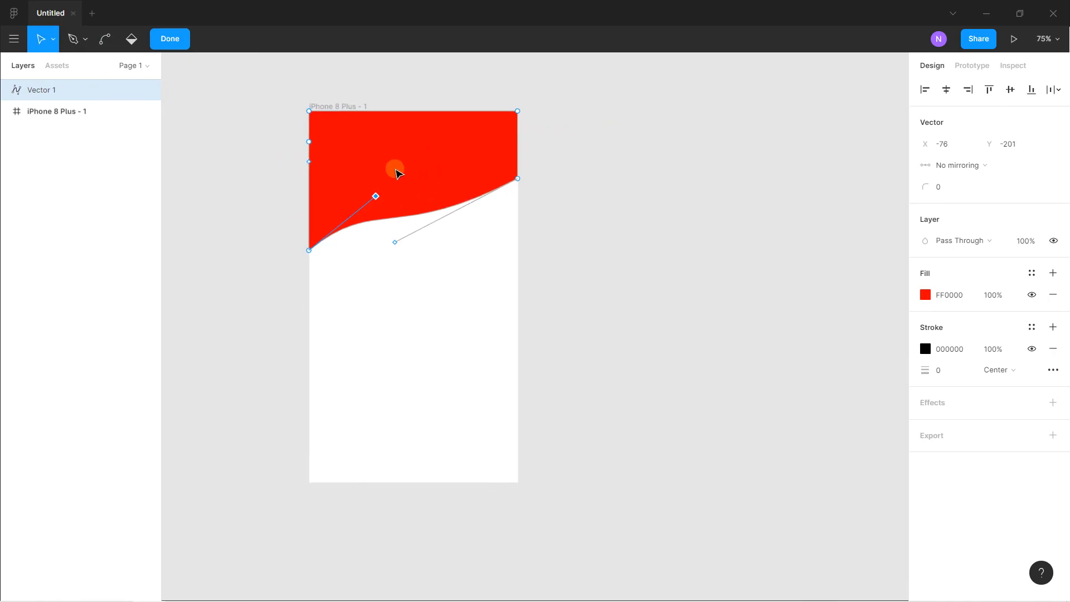
left_click(261, 173)
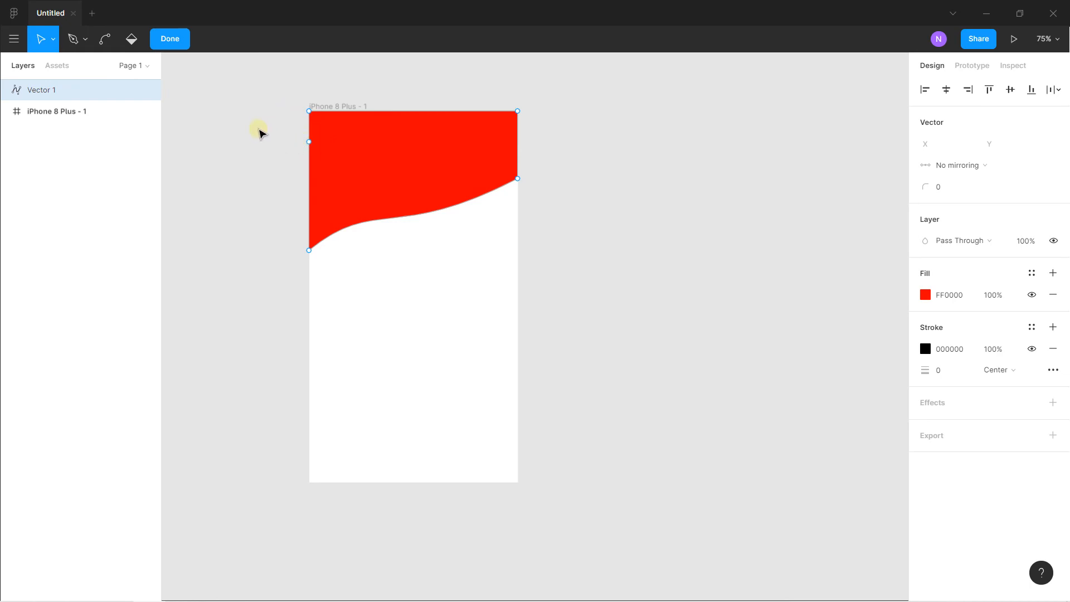
left_click_drag(226, 162, 234, 136)
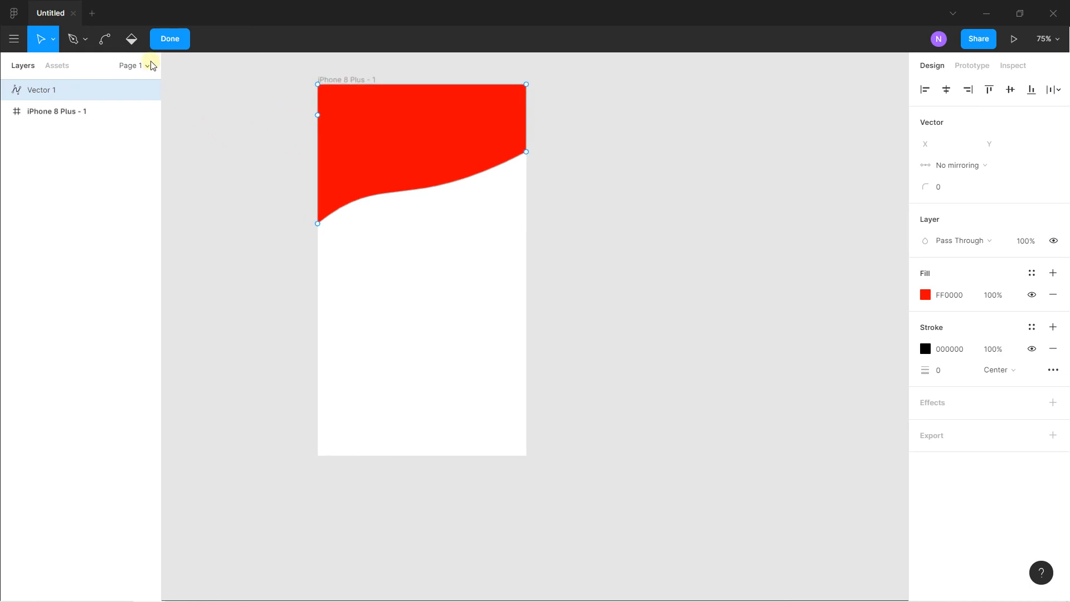
left_click(163, 44)
left_click(290, 137)
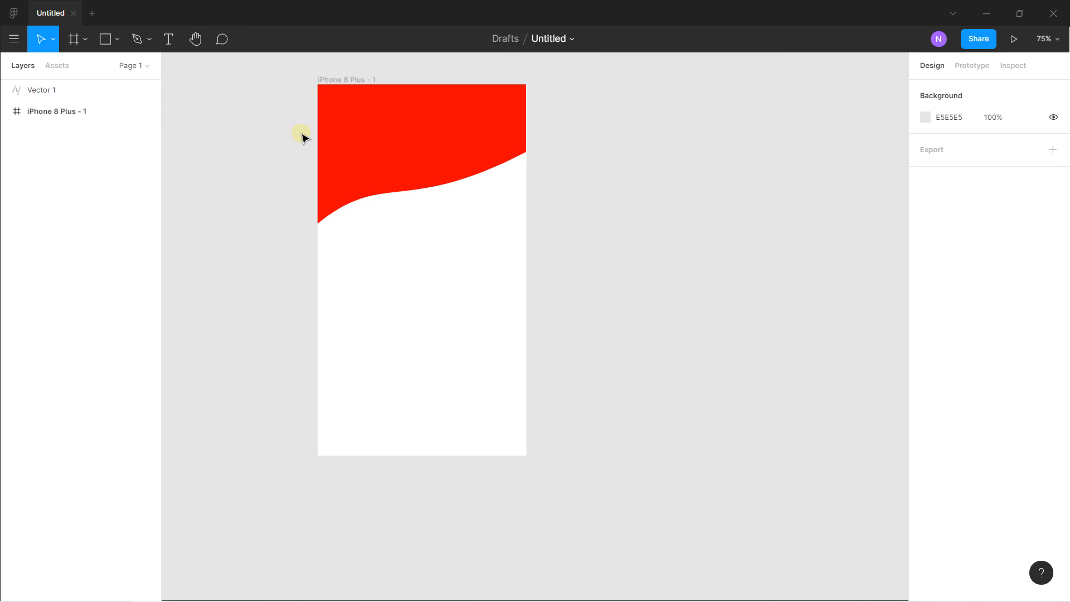
left_click_drag(304, 136, 308, 150)
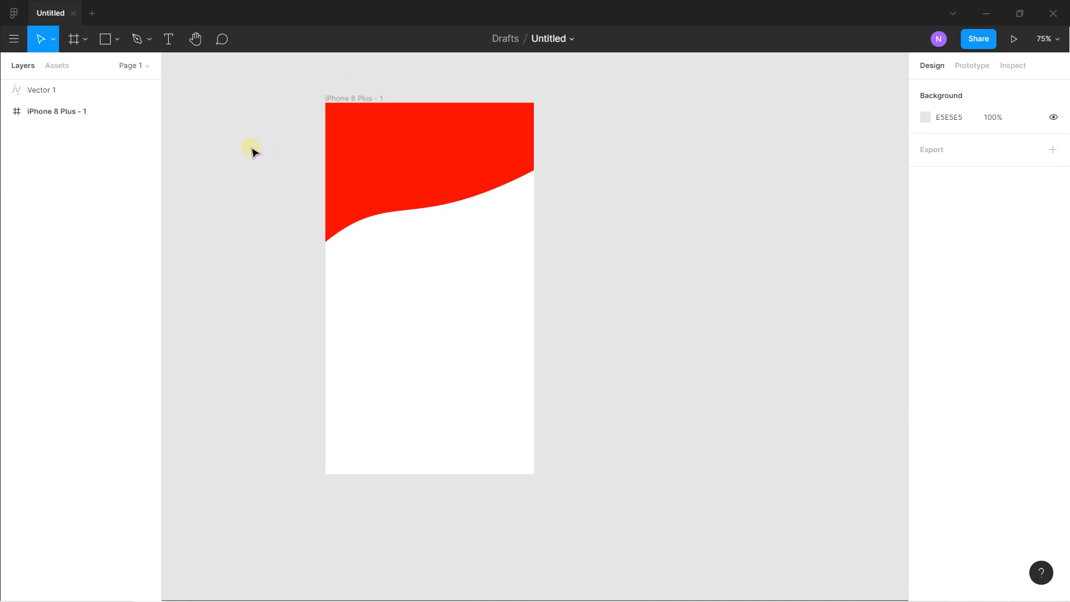